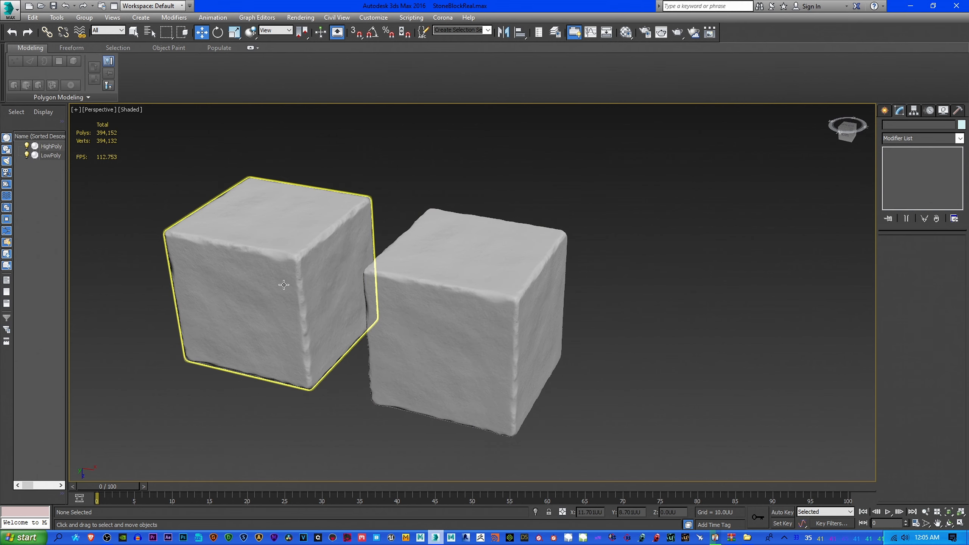
- Turn on edged faces in the viewport and examine the LowPoly block's wireframe
{"action": "middle_click_drag", "start_coordinate": [424, 297], "coordinate": [426, 264]}
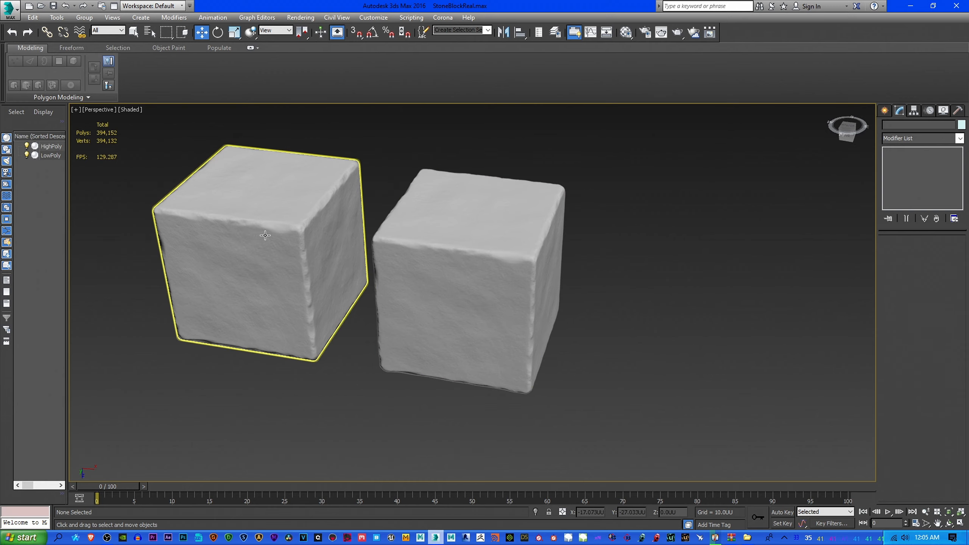
{"action": "middle_click_drag", "start_coordinate": [272, 232], "coordinate": [268, 252]}
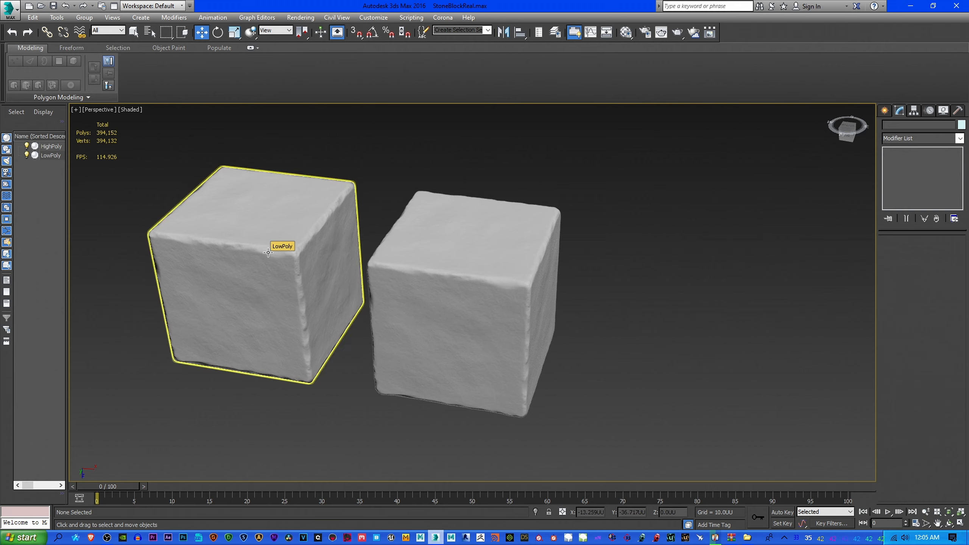
{"action": "middle_click_drag", "start_coordinate": [282, 265], "coordinate": [257, 253]}
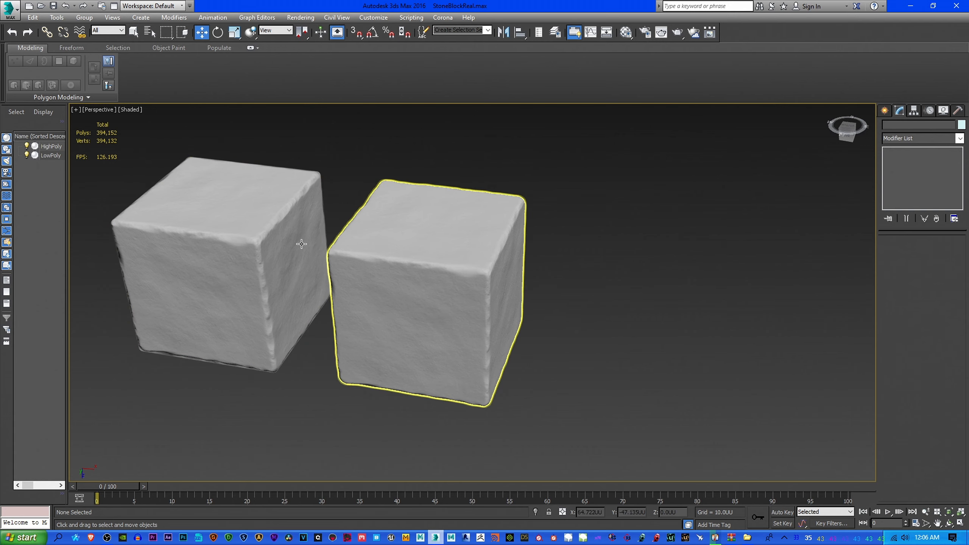
{"action": "left_click", "coordinate": [267, 240]}
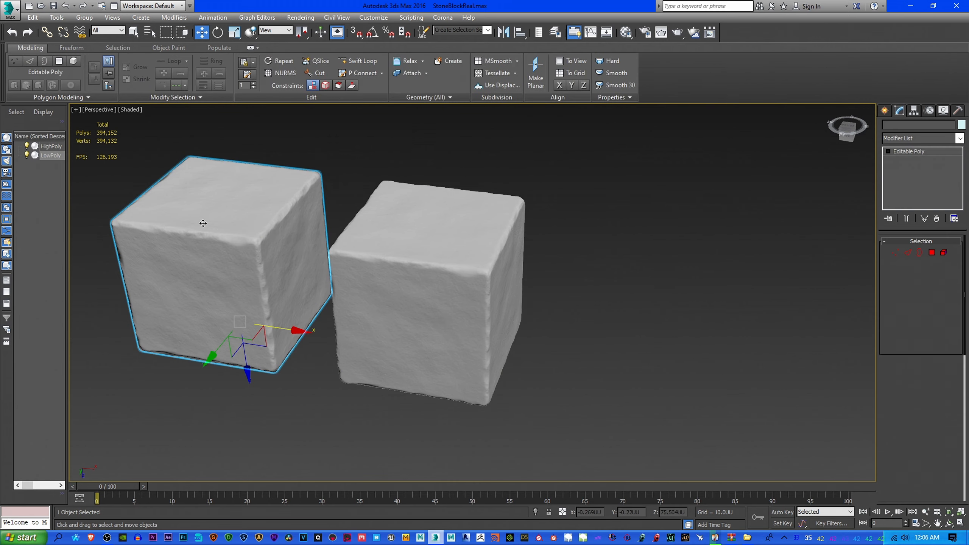
{"action": "left_click", "coordinate": [123, 110]}
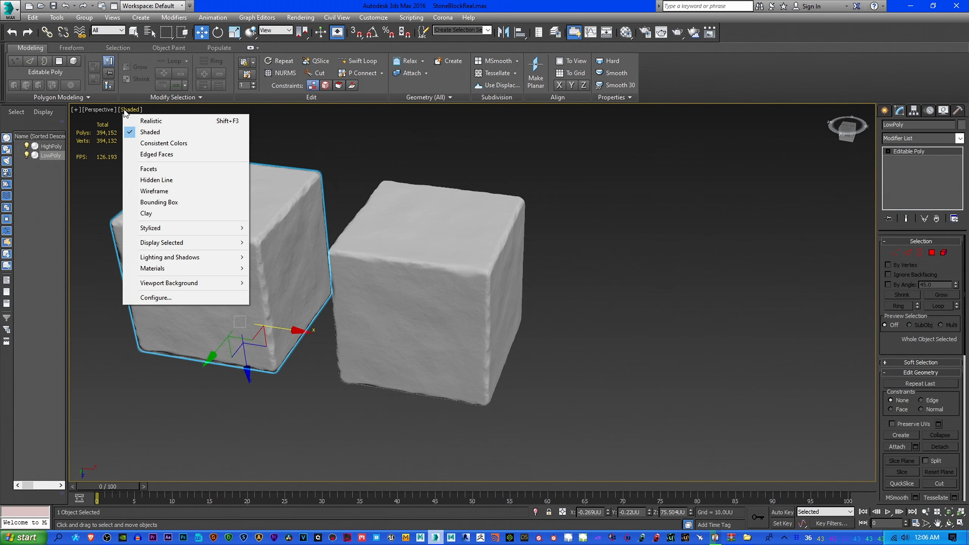
{"action": "left_click", "coordinate": [151, 158]}
{"action": "scroll", "coordinate": [258, 254], "scroll_direction": "up", "scroll_amount": 5}
{"action": "scroll", "coordinate": [258, 254], "scroll_direction": "down", "scroll_amount": 5}
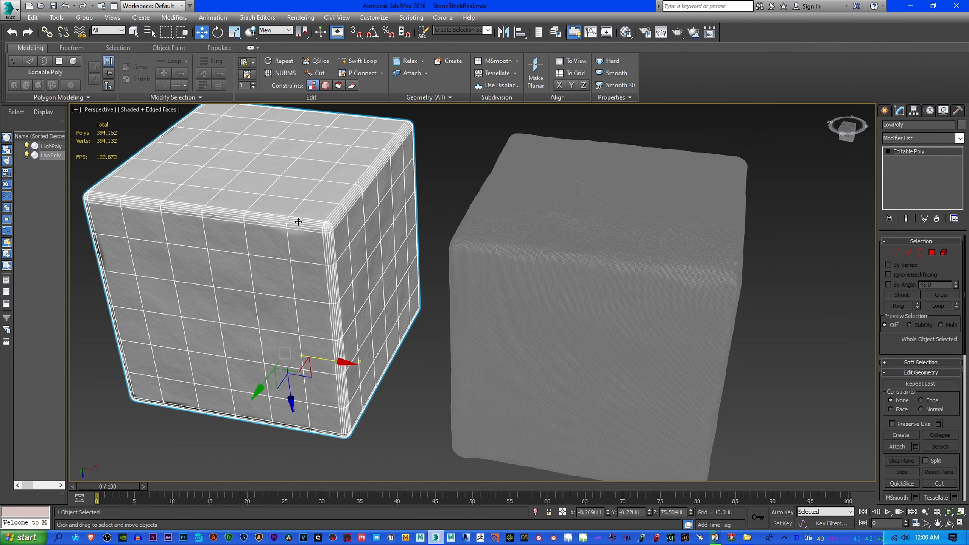
{"action": "middle_click_drag", "start_coordinate": [343, 217], "coordinate": [332, 257]}
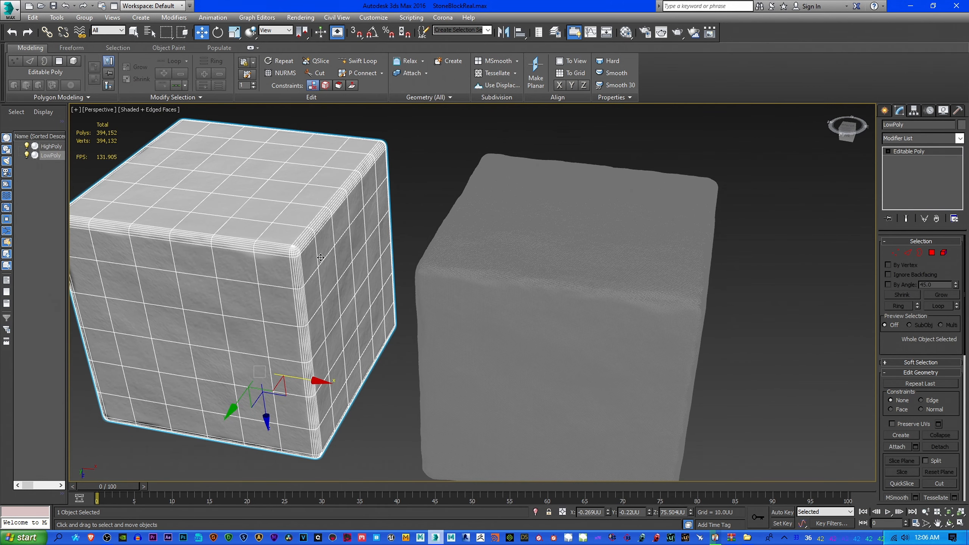
{"action": "mouse_move", "coordinate": [321, 258]}
{"action": "middle_mouse_down"}
{"action": "mouse_move", "coordinate": [347, 256]}
{"action": "mouse_move", "coordinate": [322, 241]}
{"action": "middle_mouse_up"}
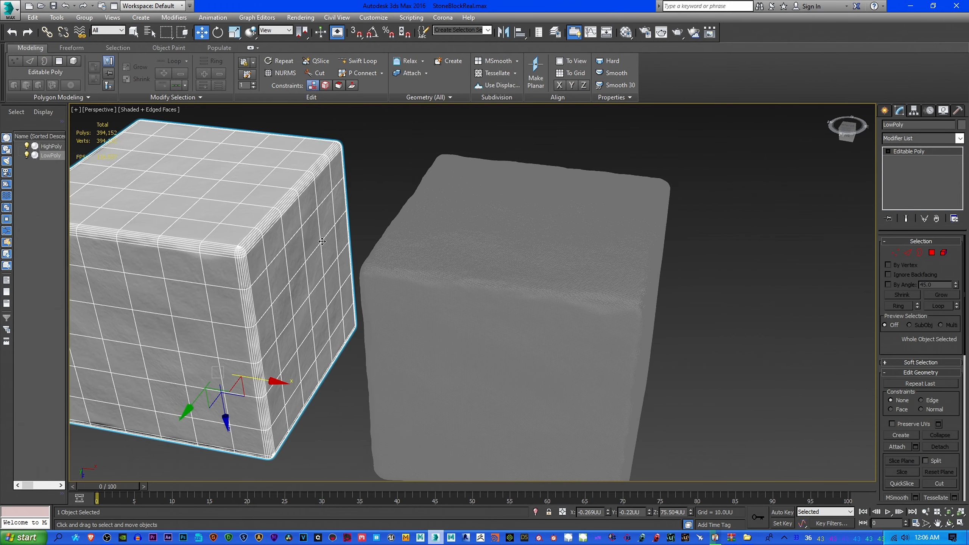
- Compare the HighPoly block's mesh density with the LowPoly block, and turn edged faces off
{"action": "left_click", "coordinate": [383, 170]}
{"action": "scroll", "coordinate": [385, 186], "scroll_direction": "down", "scroll_amount": 3}
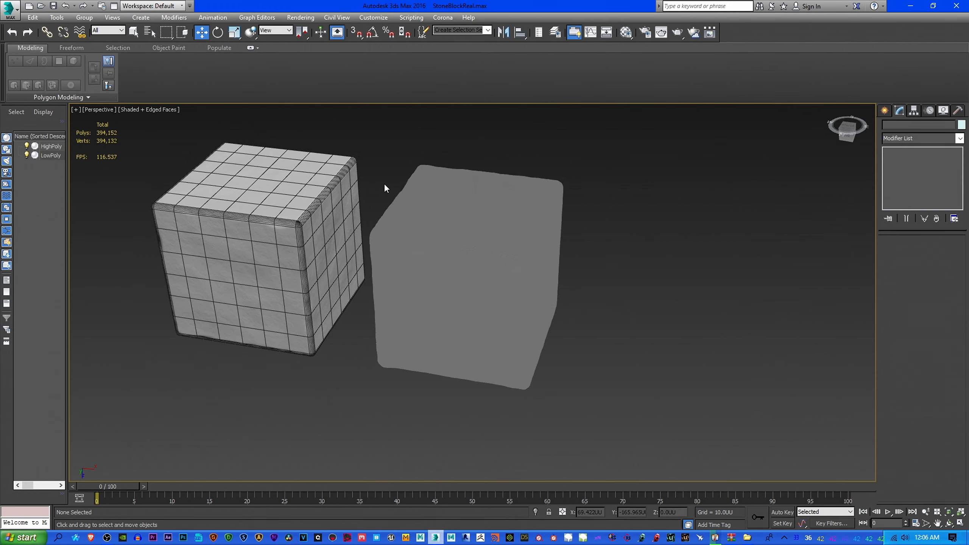
{"action": "scroll", "coordinate": [180, 219], "scroll_direction": "up", "scroll_amount": 5}
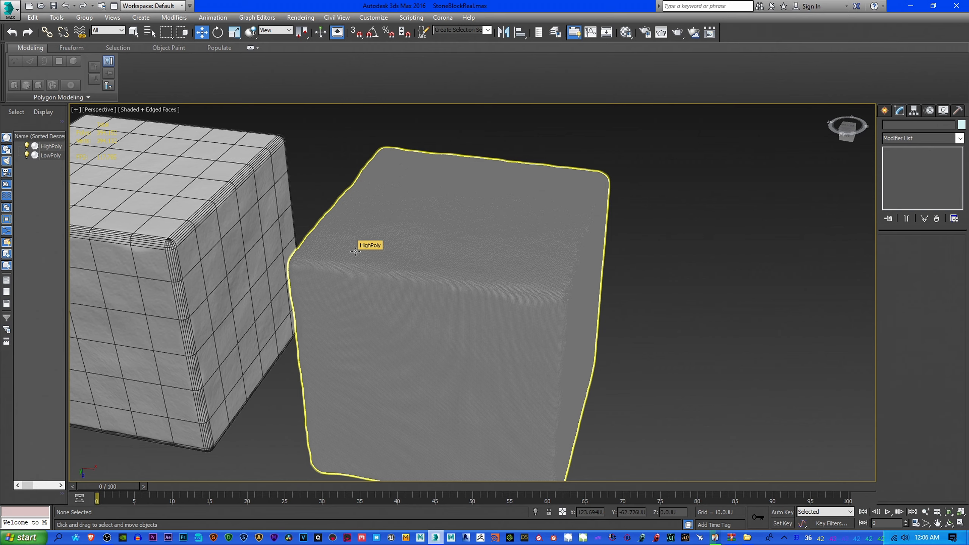
{"action": "scroll", "coordinate": [355, 251], "scroll_direction": "down", "scroll_amount": 5}
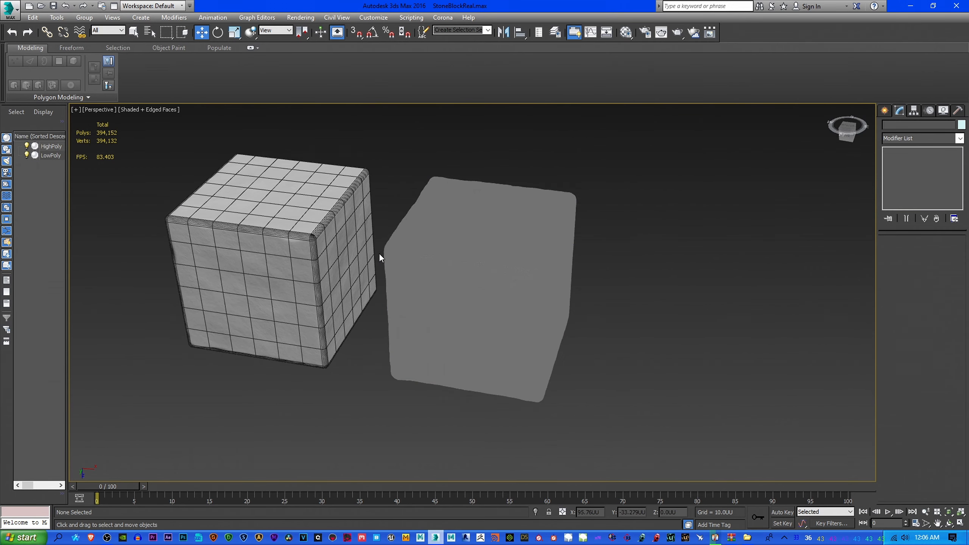
{"action": "left_click", "coordinate": [165, 109]}
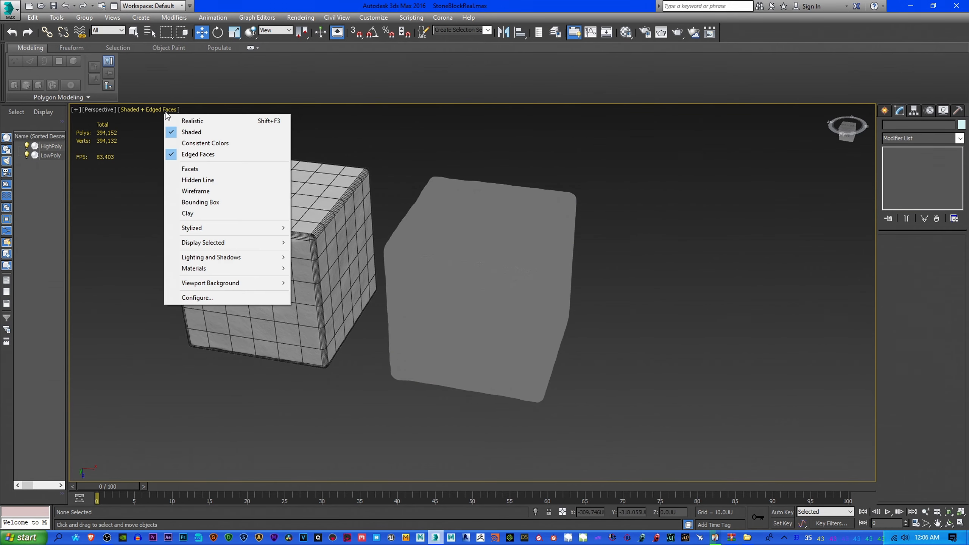
{"action": "left_click", "coordinate": [196, 151]}
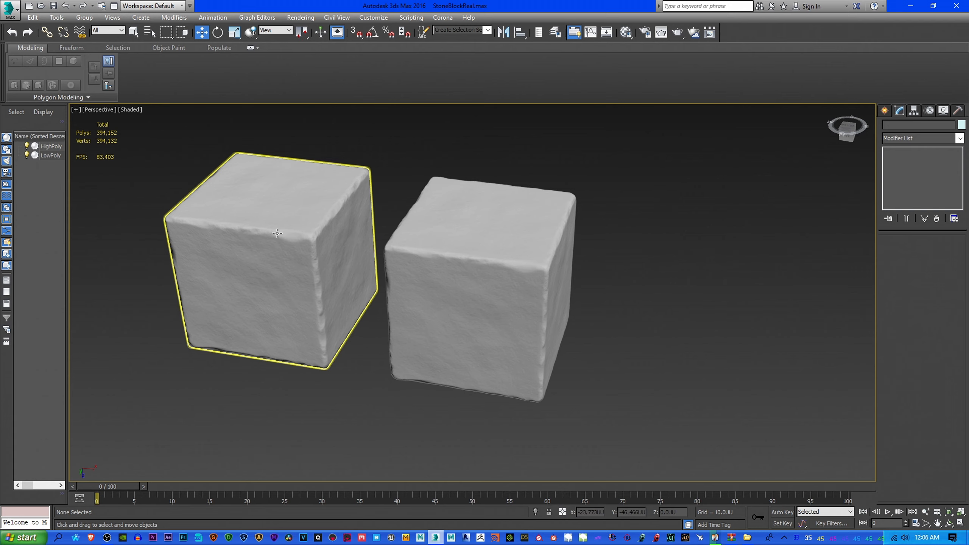
- Place the HighPoly block over the LowPoly block at position 0, 0, 0 and clear the selection
{"action": "left_click", "coordinate": [288, 234]}
{"action": "key", "text": "ctrl+d"}
{"action": "left_click", "coordinate": [288, 234]}
{"action": "key", "text": "ctrl+d"}
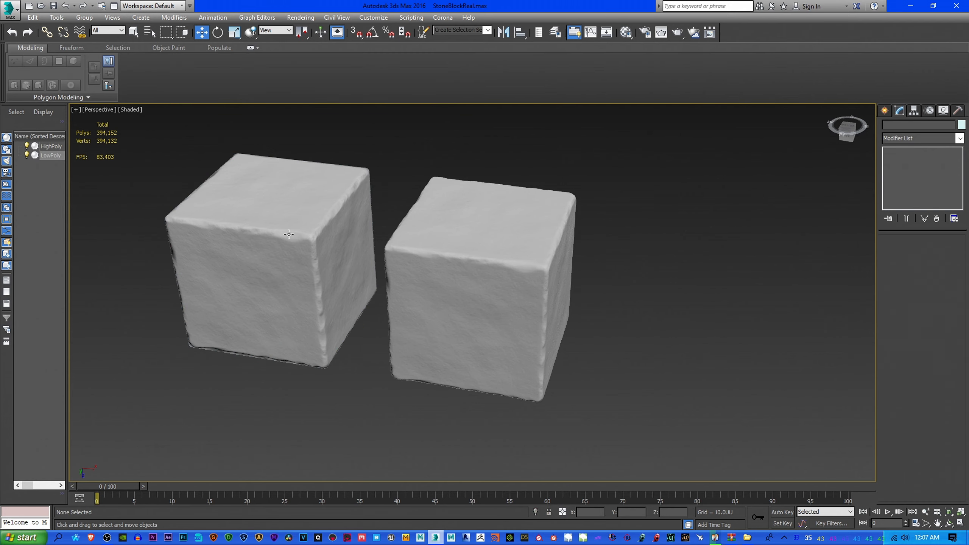
{"action": "key", "text": "Page_Down"}
{"action": "key", "text": "shift+a"}
{"action": "left_click", "coordinate": [288, 234]}
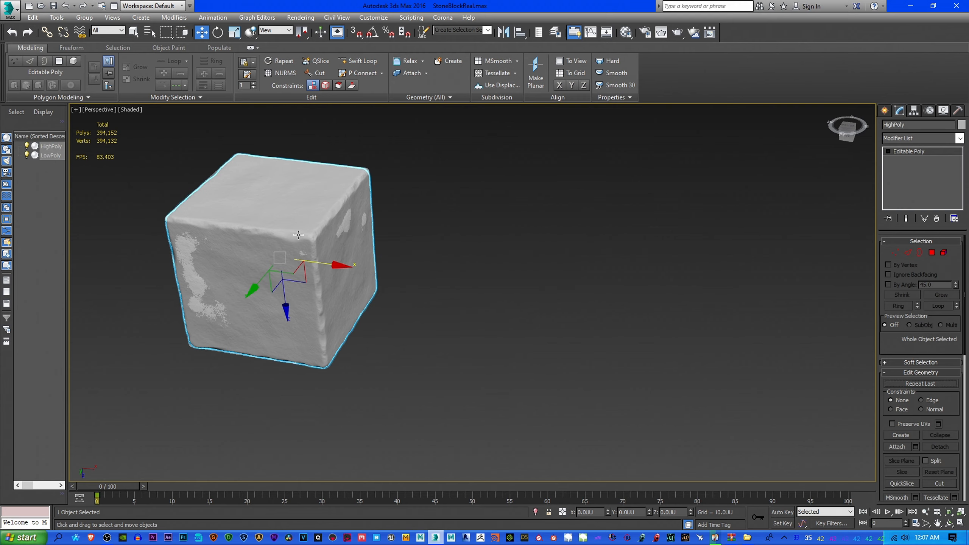
{"action": "key", "text": "ctrl+d"}
{"action": "middle_click_drag", "start_coordinate": [406, 240], "coordinate": [354, 269]}
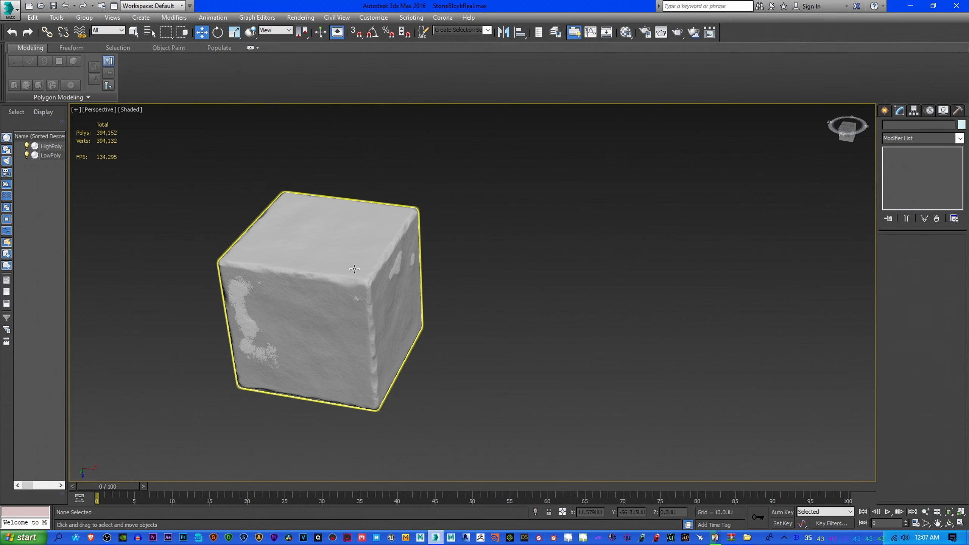
- Hide the HighPoly block and apply the plain grey material from the first sample slot to the LowPoly block
{"action": "left_click", "coordinate": [27, 146]}
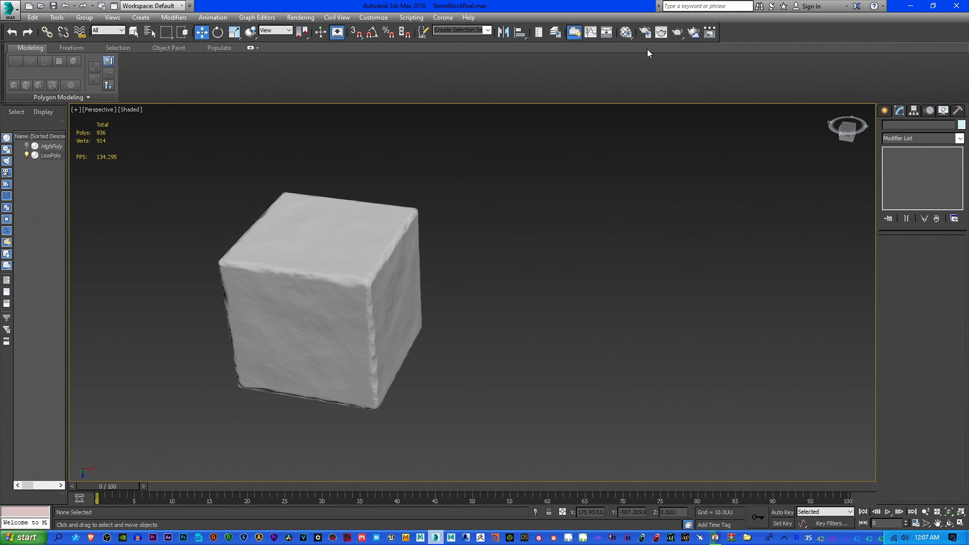
{"action": "left_click", "coordinate": [626, 33]}
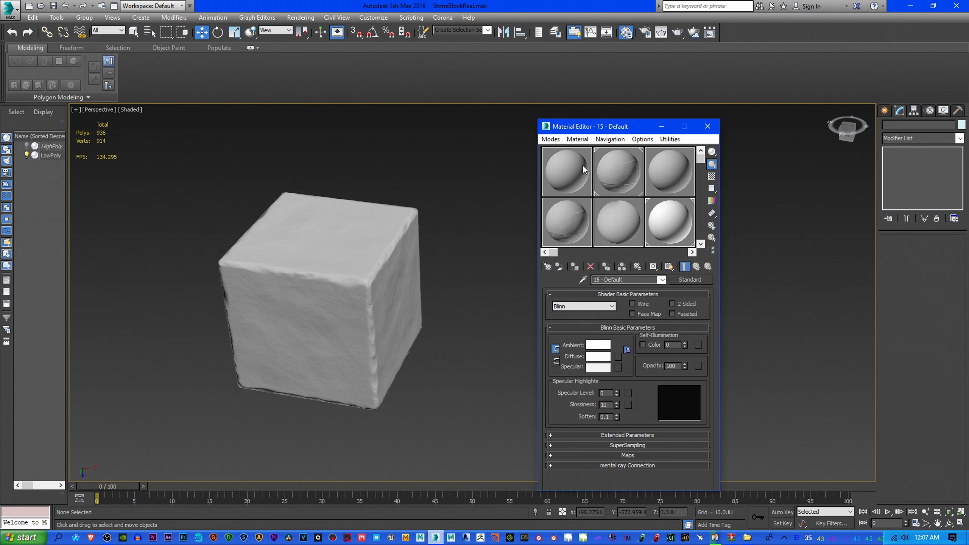
{"action": "left_click_drag", "start_coordinate": [570, 175], "coordinate": [358, 269]}
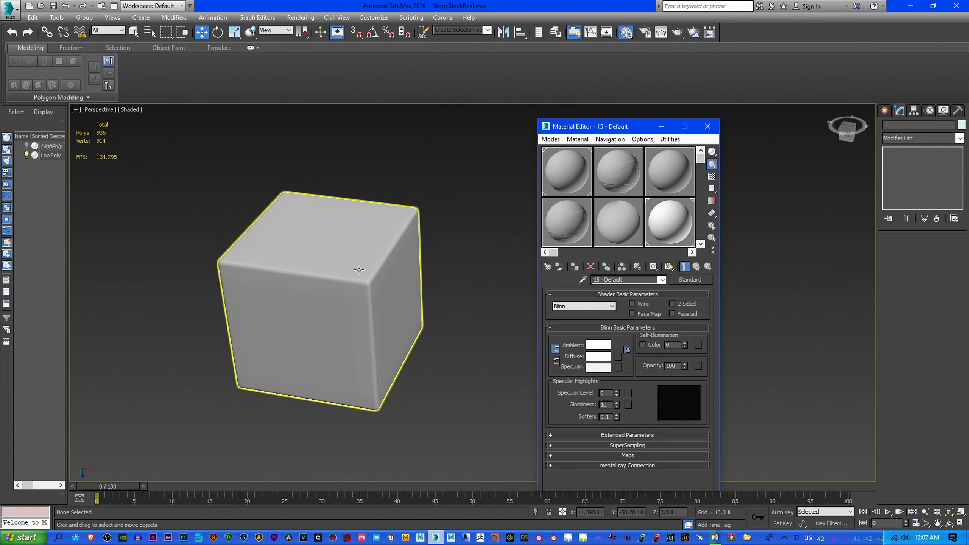
{"action": "middle_click_drag", "start_coordinate": [429, 245], "coordinate": [416, 268], "text": "alt"}
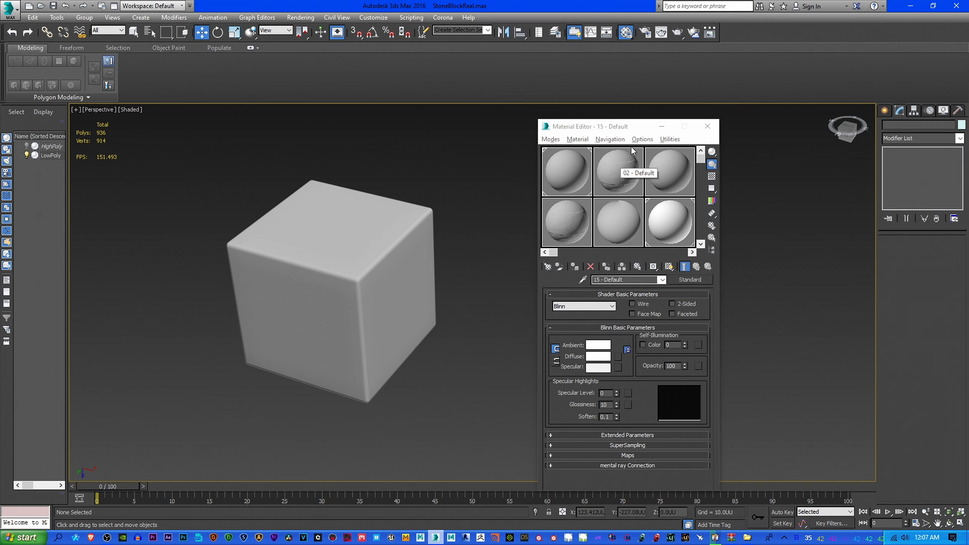
{"action": "middle_click_drag", "start_coordinate": [378, 260], "coordinate": [357, 256]}
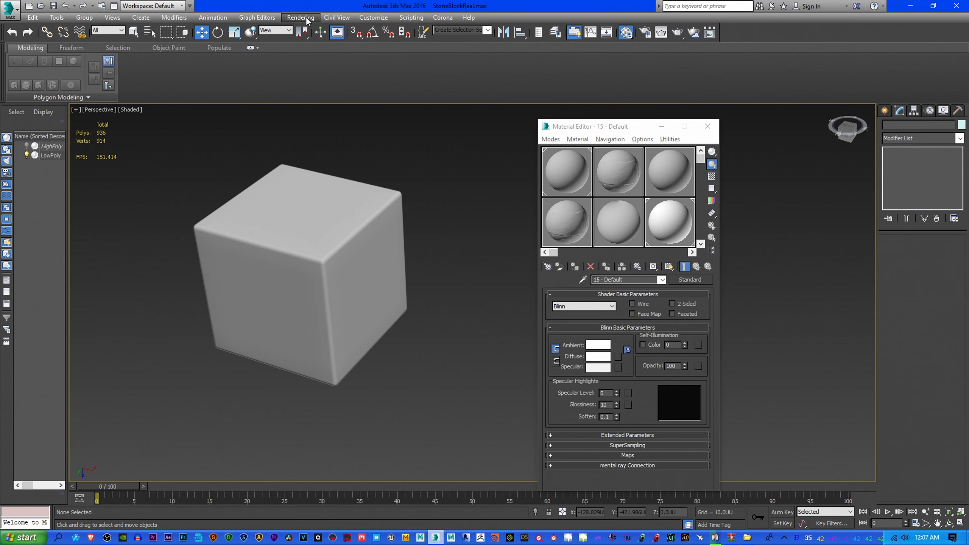
- Add a Projection modifier to the LowPoly block, with the Material Editor minimized out of the way
{"action": "left_click", "coordinate": [51, 155]}
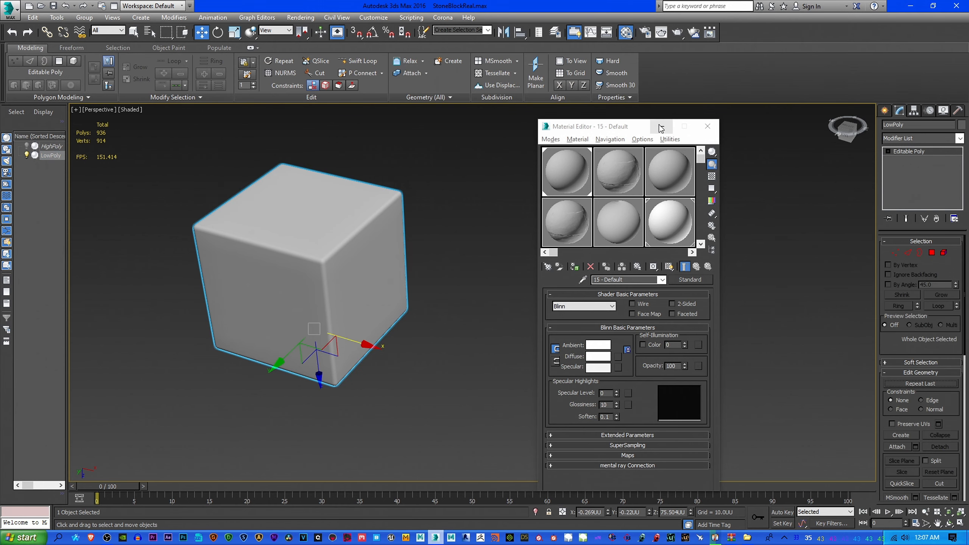
{"action": "left_click", "coordinate": [661, 126]}
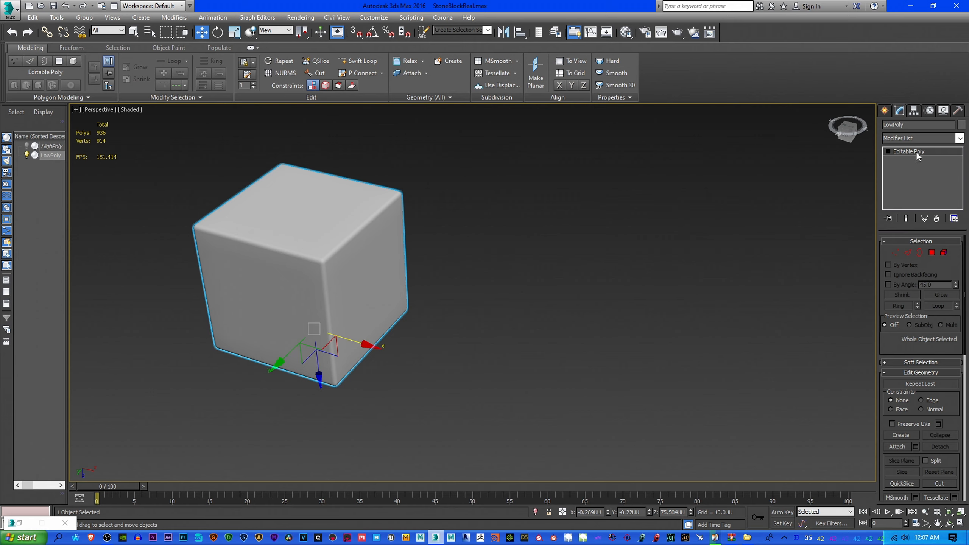
{"action": "left_click", "coordinate": [959, 139]}
{"action": "left_click_drag", "start_coordinate": [960, 177], "coordinate": [960, 317]}
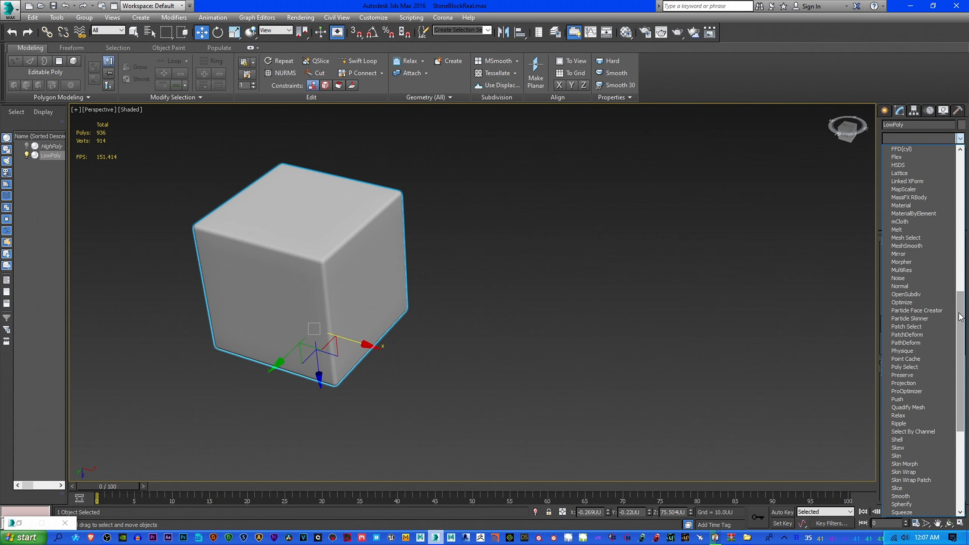
{"action": "left_click", "coordinate": [908, 383]}
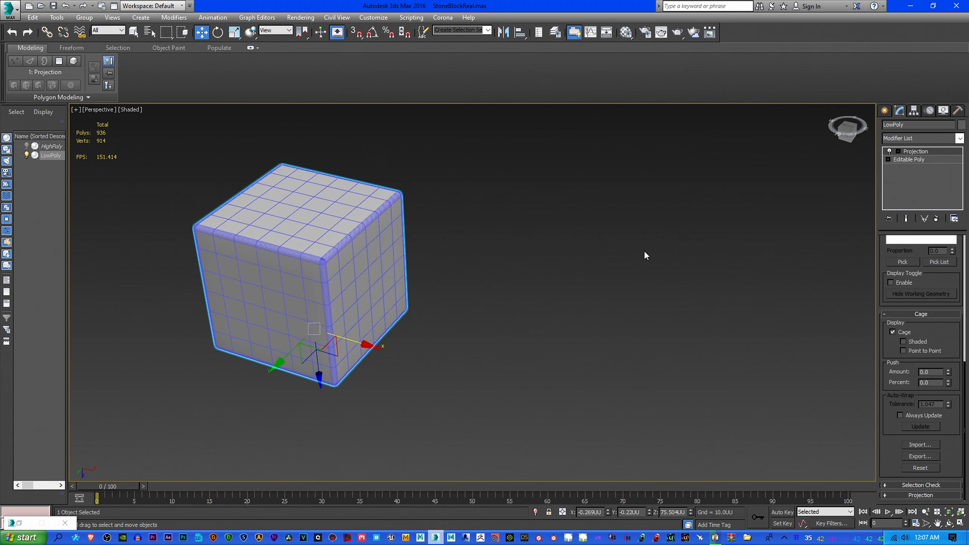
- Pick HighPoly as the Projection modifier's reference geometry and unhide it
{"action": "scroll", "coordinate": [893, 414], "scroll_direction": "up", "scroll_amount": 5}
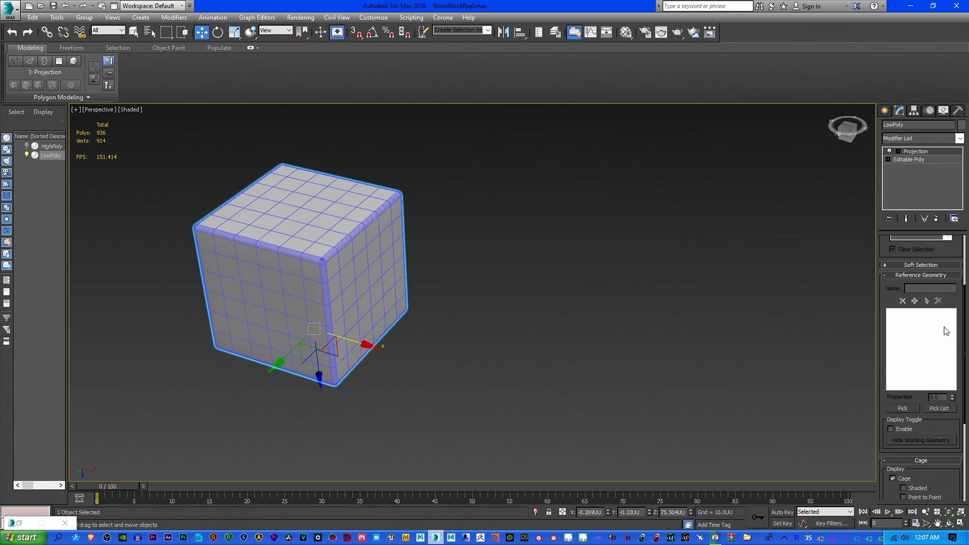
{"action": "left_click", "coordinate": [901, 408]}
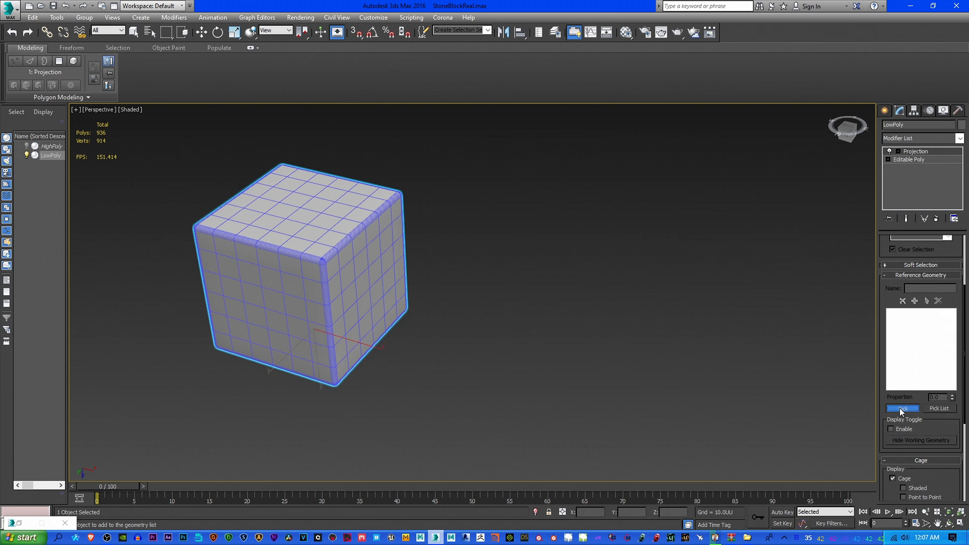
{"action": "left_click", "coordinate": [51, 147]}
{"action": "left_click", "coordinate": [27, 146]}
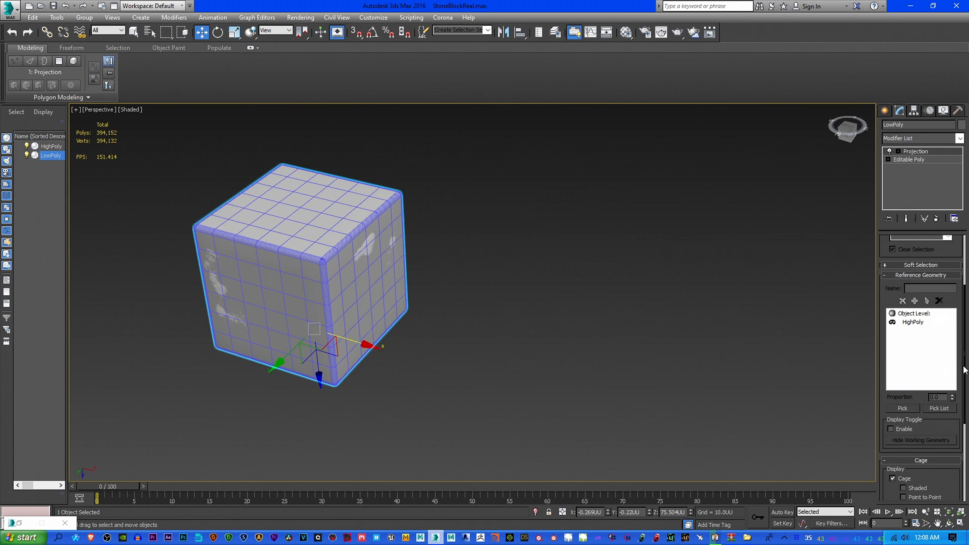
- Enable shaded display for the projection cage around the LowPoly block
{"action": "left_click_drag", "start_coordinate": [964, 367], "coordinate": [968, 450]}
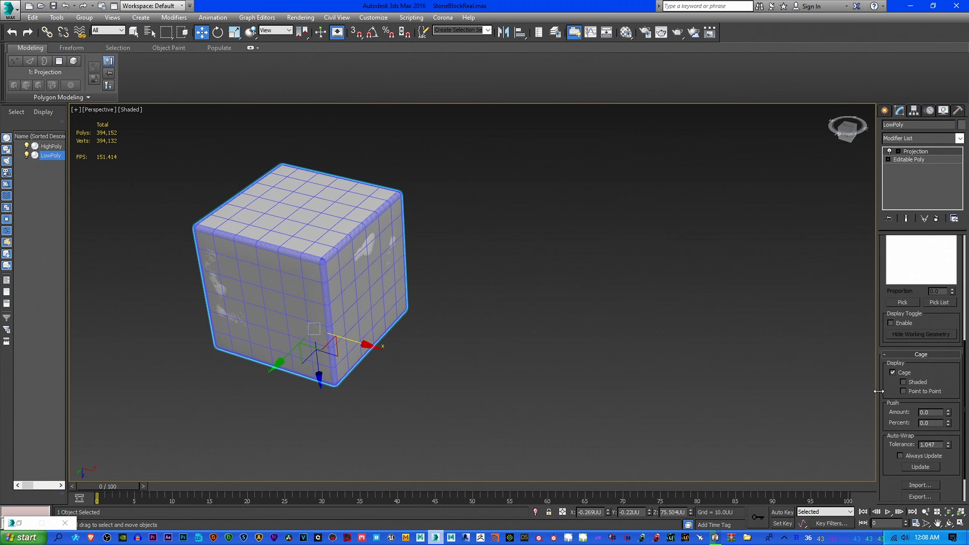
{"action": "left_click", "coordinate": [903, 382]}
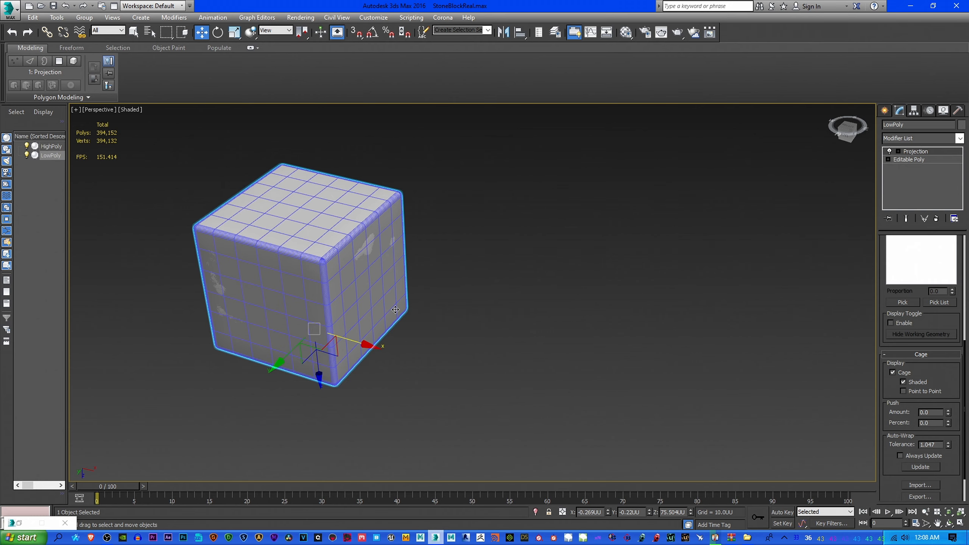
{"action": "scroll", "coordinate": [360, 297], "scroll_direction": "up", "scroll_amount": 5}
{"action": "middle_click_drag", "start_coordinate": [327, 246], "coordinate": [353, 309]}
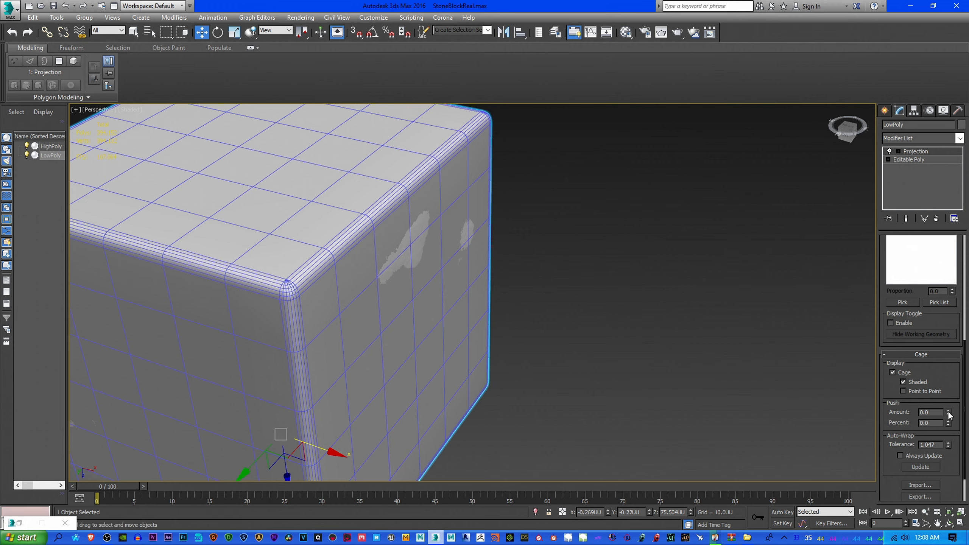
- Try adjusting the push amount of the LowPoly block's projection cage
{"action": "left_click_drag", "start_coordinate": [949, 414], "coordinate": [948, 372]}
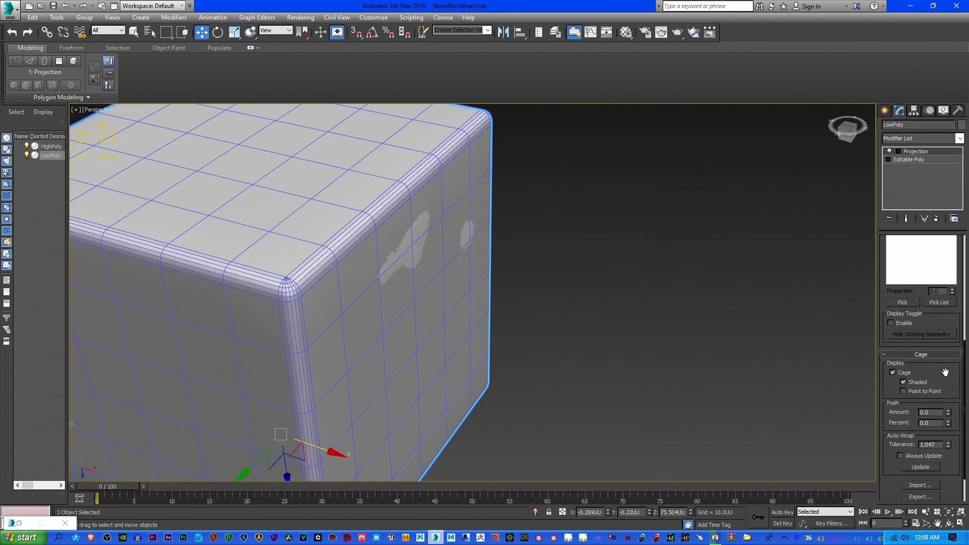
{"action": "scroll", "coordinate": [705, 363], "scroll_direction": "down", "scroll_amount": 3}
{"action": "middle_click_drag", "start_coordinate": [705, 374], "coordinate": [653, 345]}
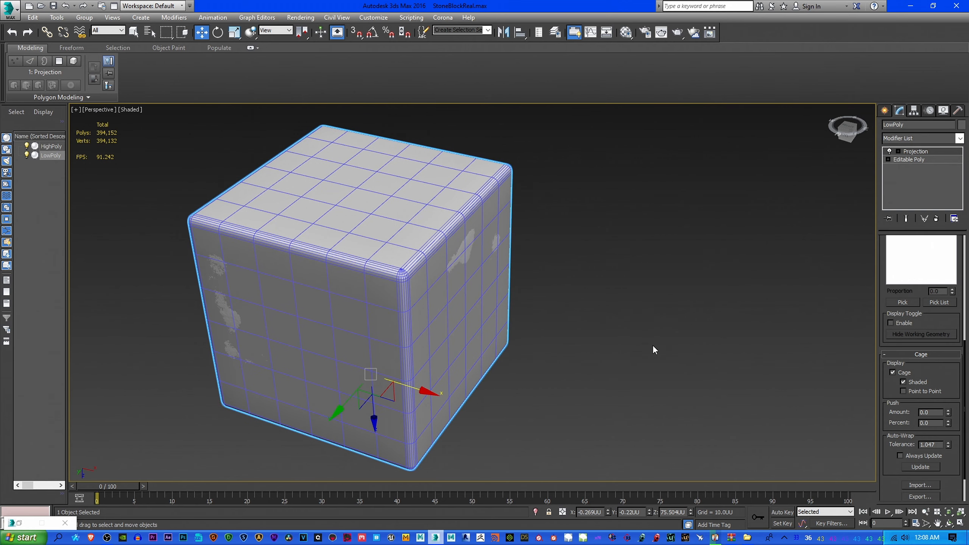
{"action": "middle_click_drag", "start_coordinate": [652, 347], "coordinate": [637, 353]}
- Enter the Projection modifier's Cage sub-object level and inspect the cage vertices around the block's corner
{"action": "left_click", "coordinate": [898, 151]}
{"action": "left_click", "coordinate": [914, 160]}
{"action": "scroll", "coordinate": [412, 267], "scroll_direction": "up", "scroll_amount": 6}
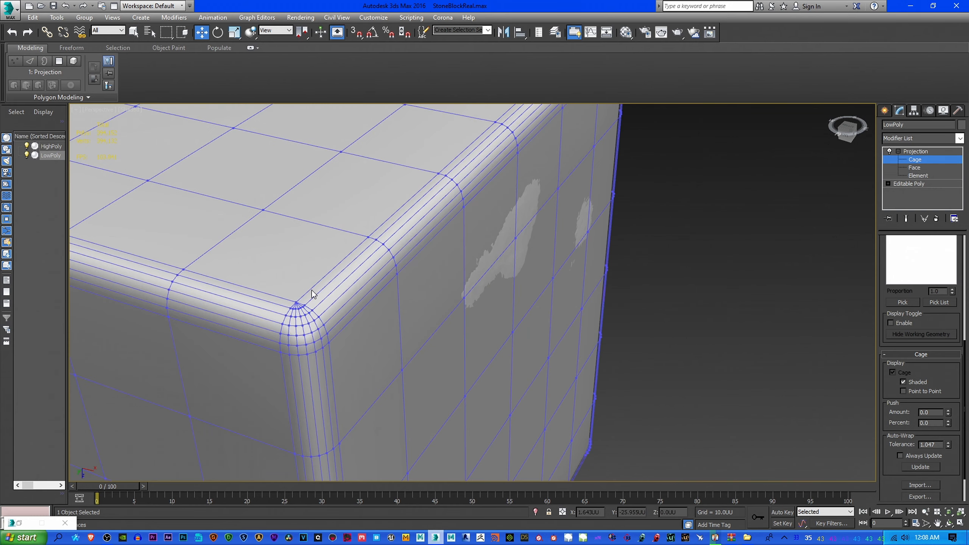
{"action": "scroll", "coordinate": [371, 329], "scroll_direction": "down", "scroll_amount": 6}
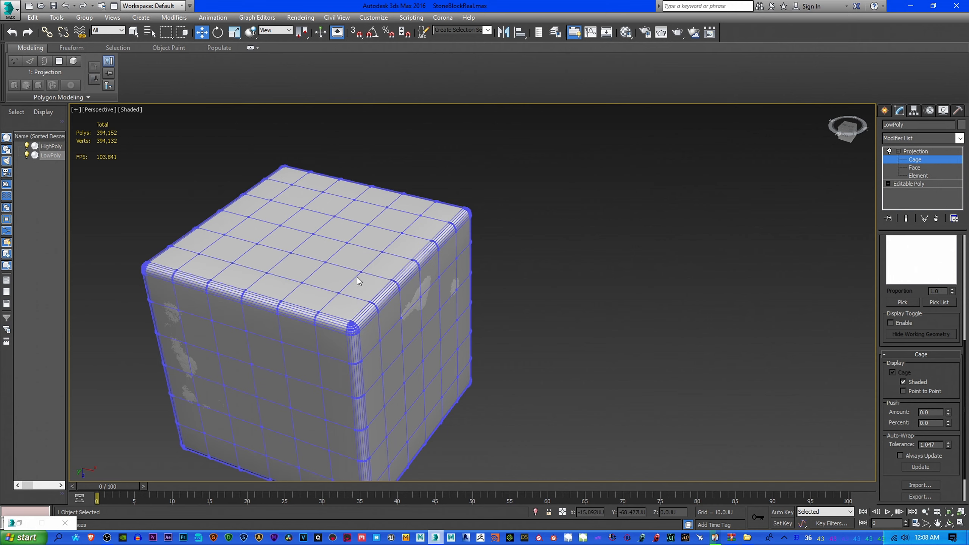
- Leave the Projection modifier's Cage sub-object level and return to the modifier's top level
{"action": "middle_click_drag", "start_coordinate": [358, 277], "coordinate": [512, 320]}
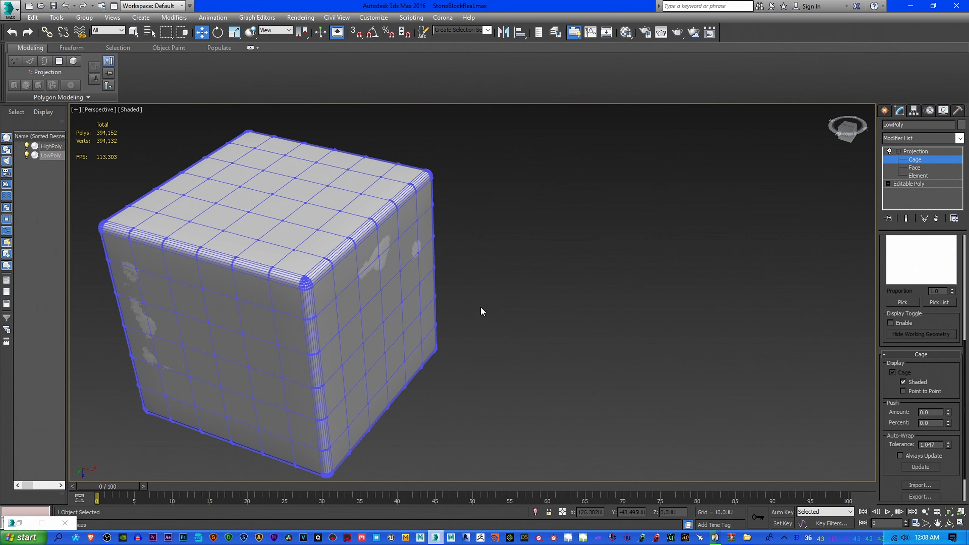
{"action": "middle_click_drag", "start_coordinate": [521, 314], "coordinate": [523, 332]}
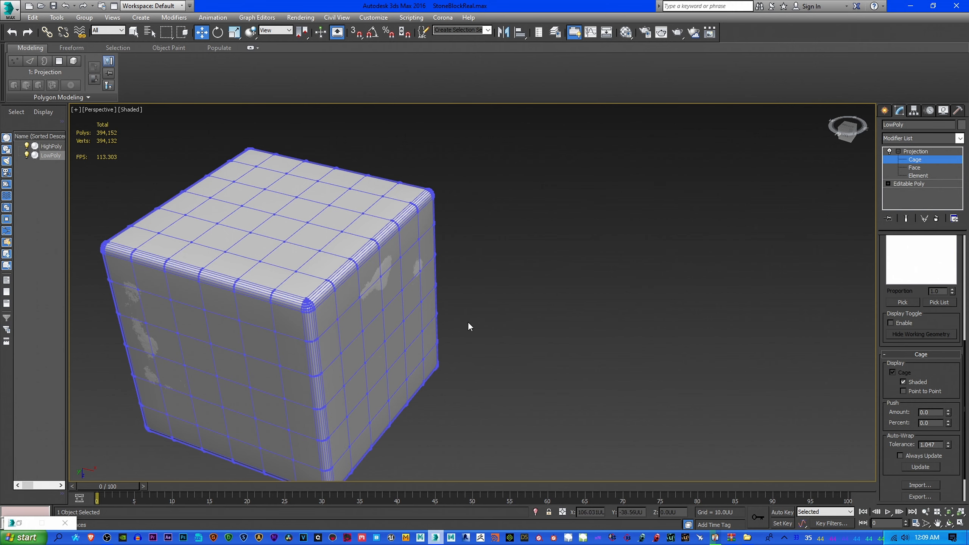
{"action": "left_click", "coordinate": [894, 151]}
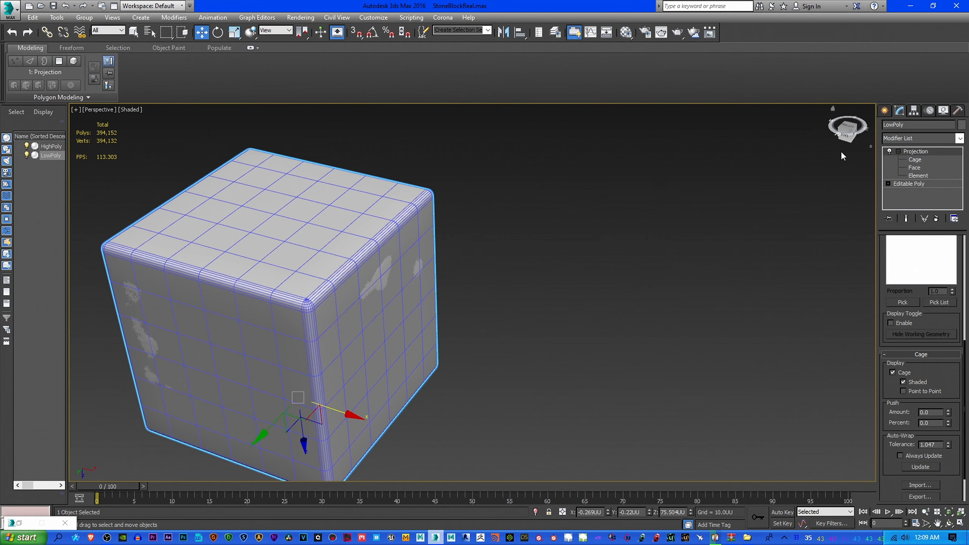
- Set the Default Scanline Renderer's global supersampler to Max 2.5 Star in Render Setup
{"action": "left_click", "coordinate": [300, 18]}
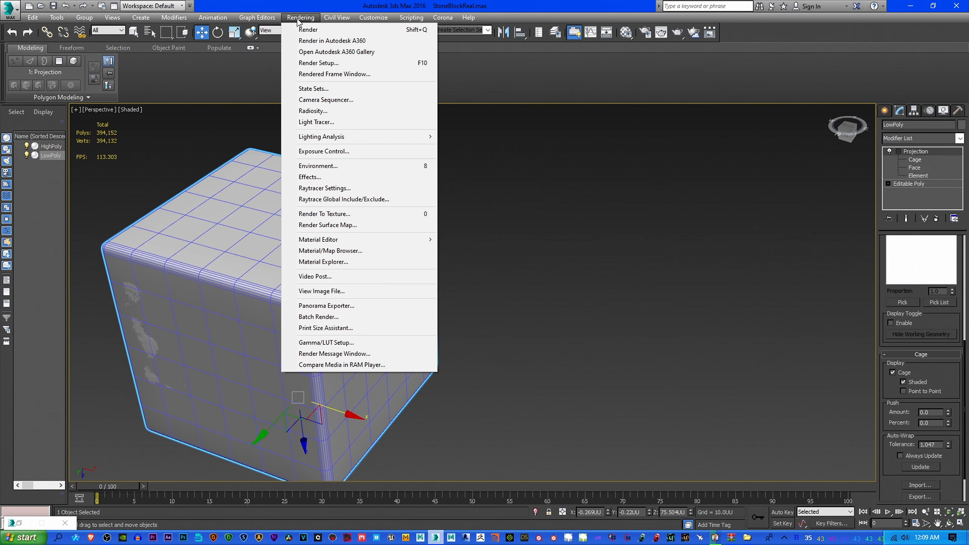
{"action": "left_click", "coordinate": [341, 60]}
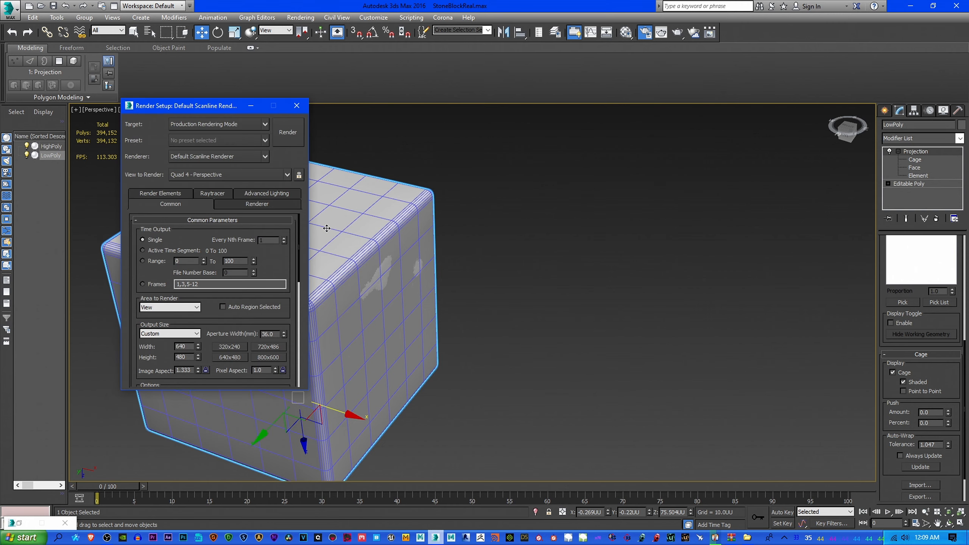
{"action": "left_click", "coordinate": [248, 208]}
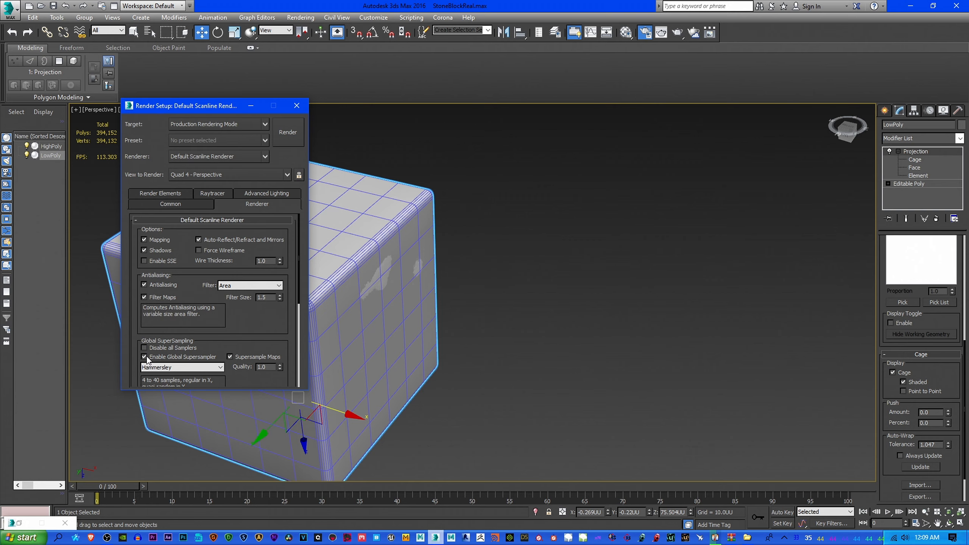
{"action": "left_click", "coordinate": [192, 366]}
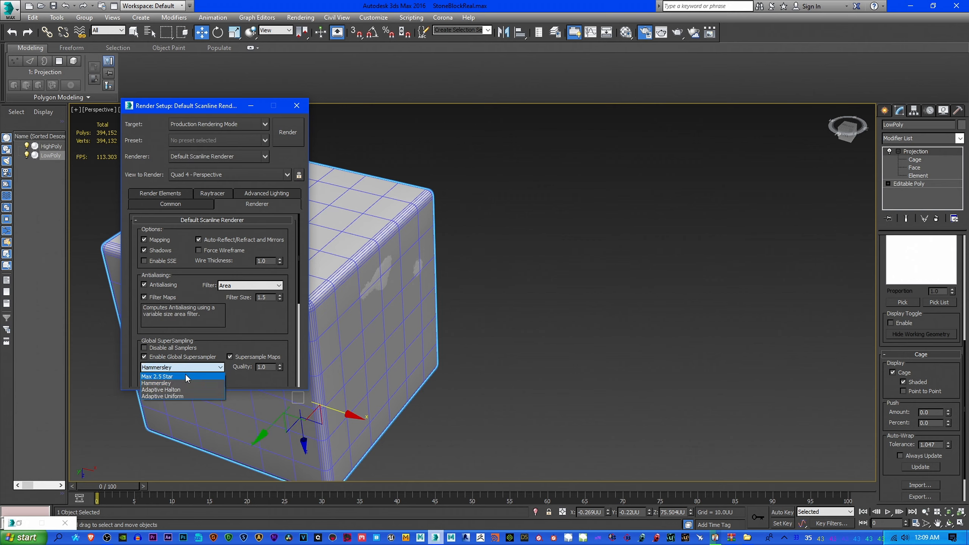
{"action": "left_click", "coordinate": [184, 376]}
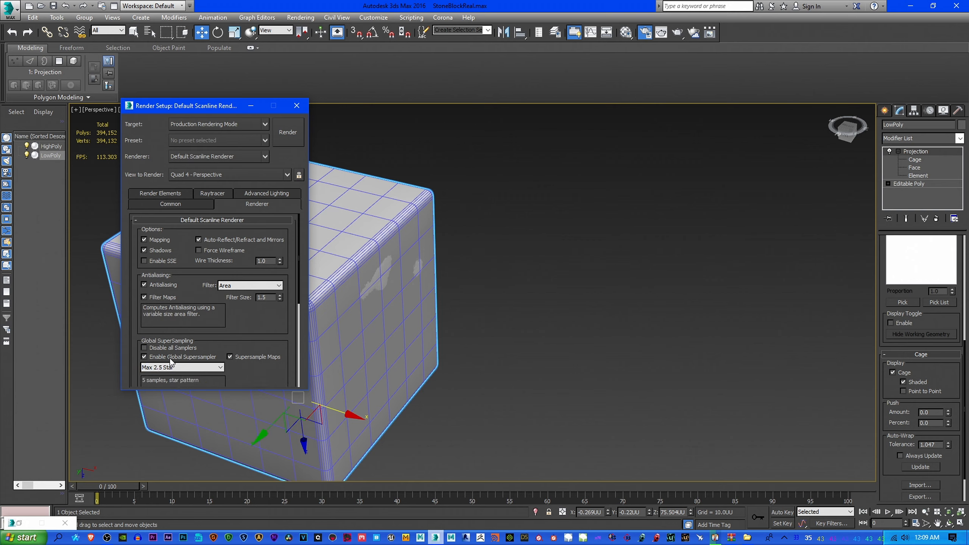
- Change the advanced lighting from Light Tracer to <no lighting plug-in>, accept discarding its solution and close Render Setup
{"action": "left_click", "coordinate": [254, 193]}
{"action": "left_click", "coordinate": [247, 234]}
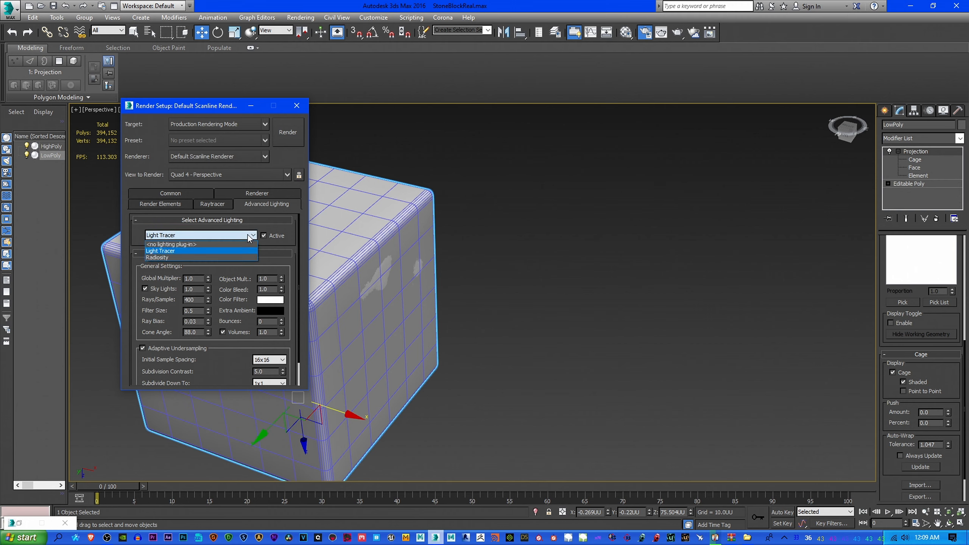
{"action": "left_click", "coordinate": [233, 246]}
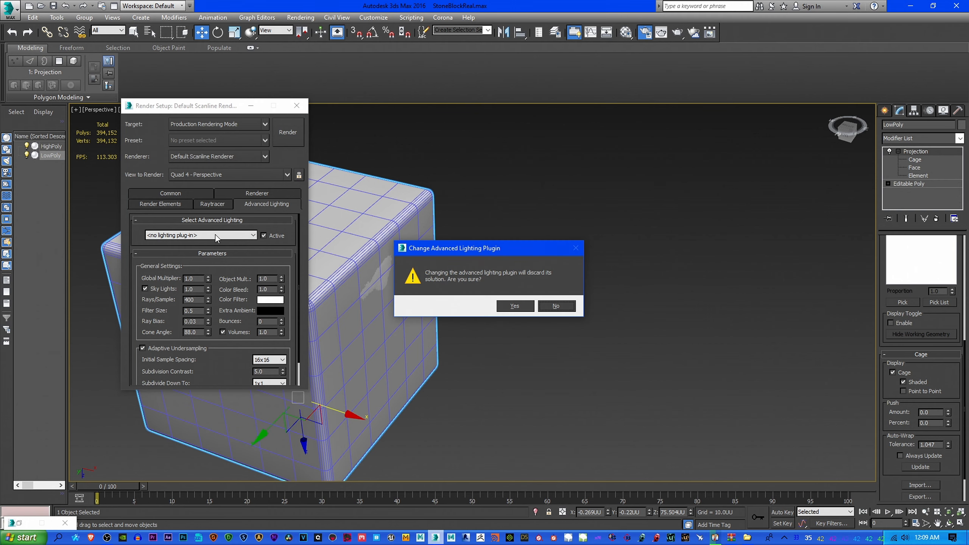
{"action": "left_click", "coordinate": [518, 306]}
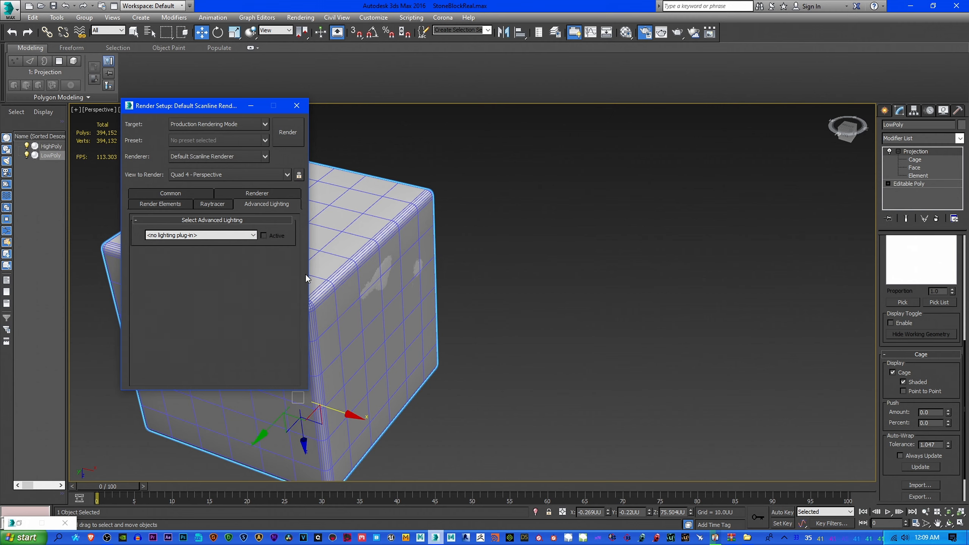
{"action": "left_click", "coordinate": [297, 106]}
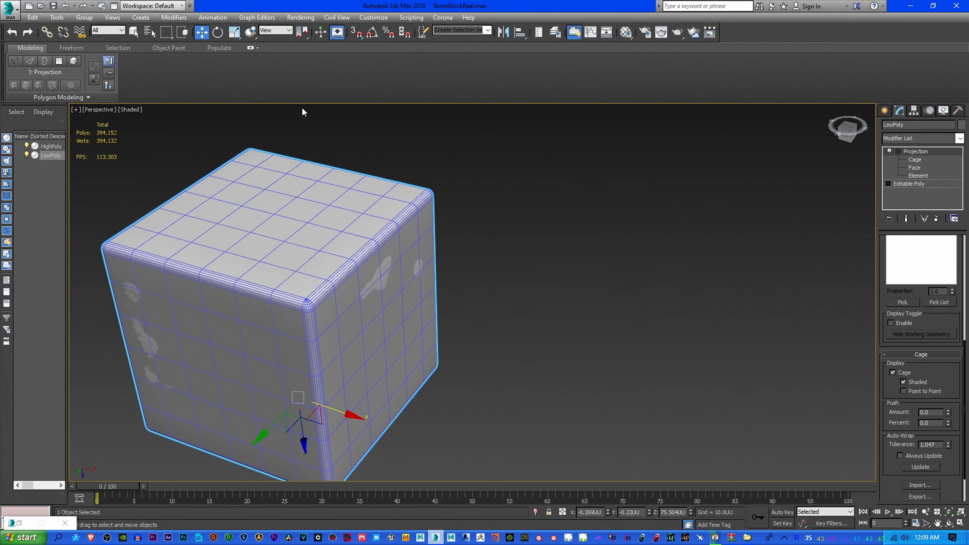
- Open Render To Texture for the LowPoly block and enable projection mapping with the Projection modifier
{"action": "left_click", "coordinate": [300, 17]}
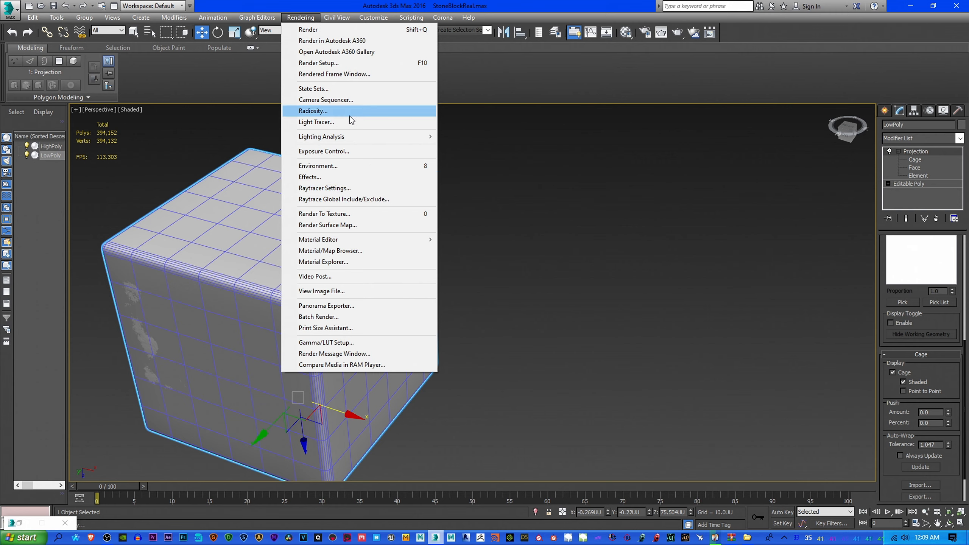
{"action": "left_click", "coordinate": [354, 215]}
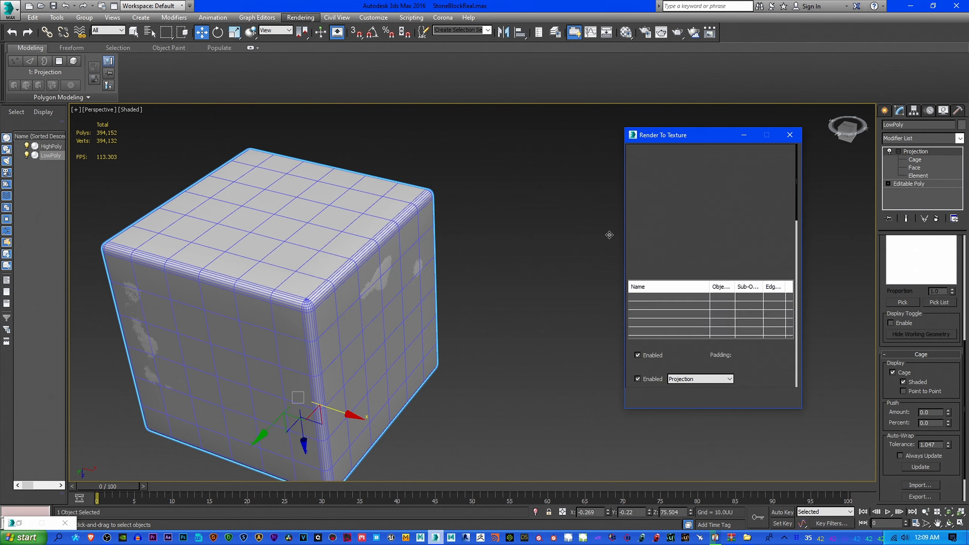
{"action": "left_click_drag", "start_coordinate": [795, 204], "coordinate": [793, 264]}
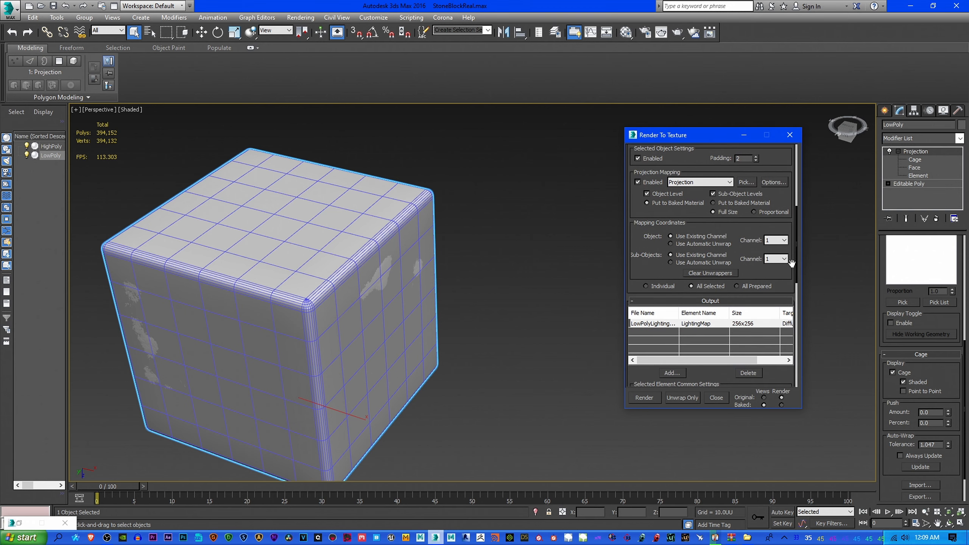
{"action": "left_click", "coordinate": [637, 183]}
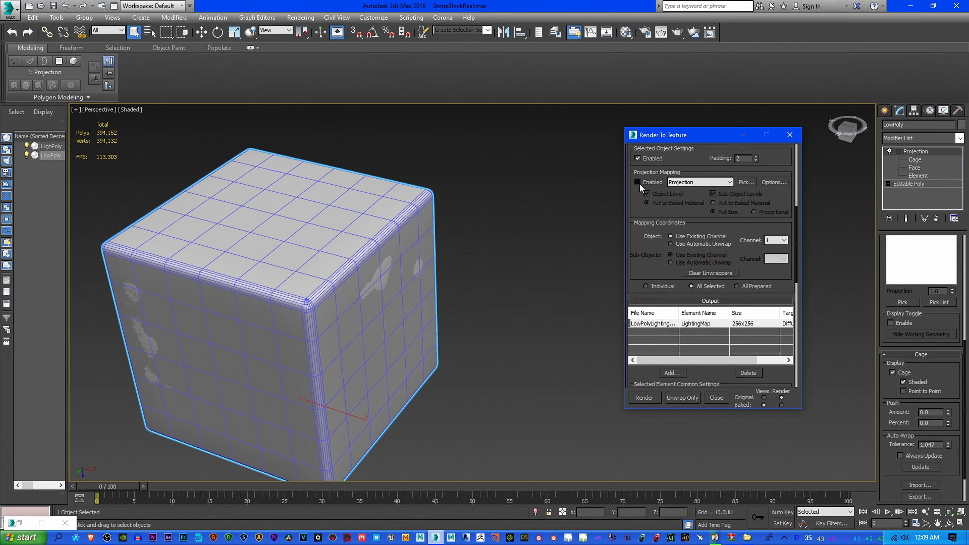
{"action": "left_click", "coordinate": [698, 185]}
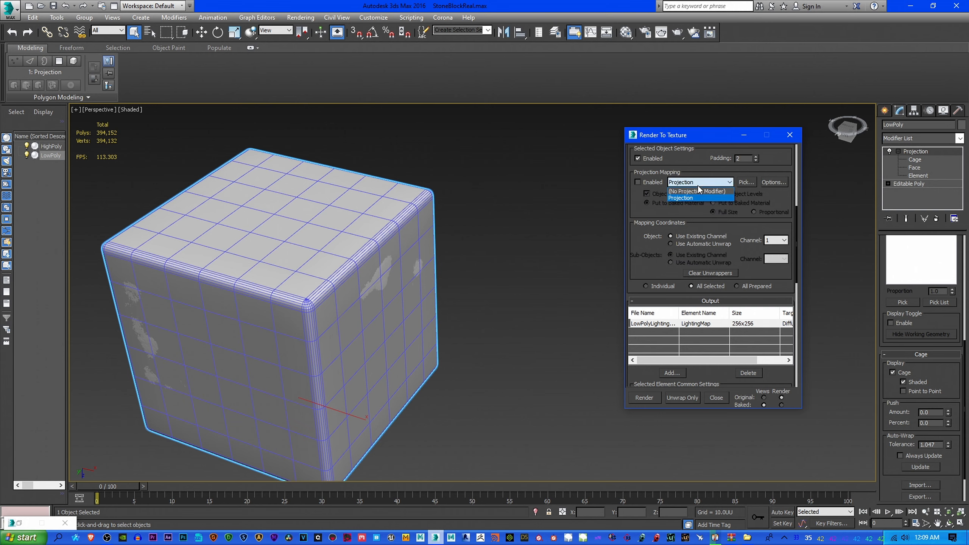
{"action": "left_click", "coordinate": [696, 191]}
{"action": "left_click", "coordinate": [637, 182]}
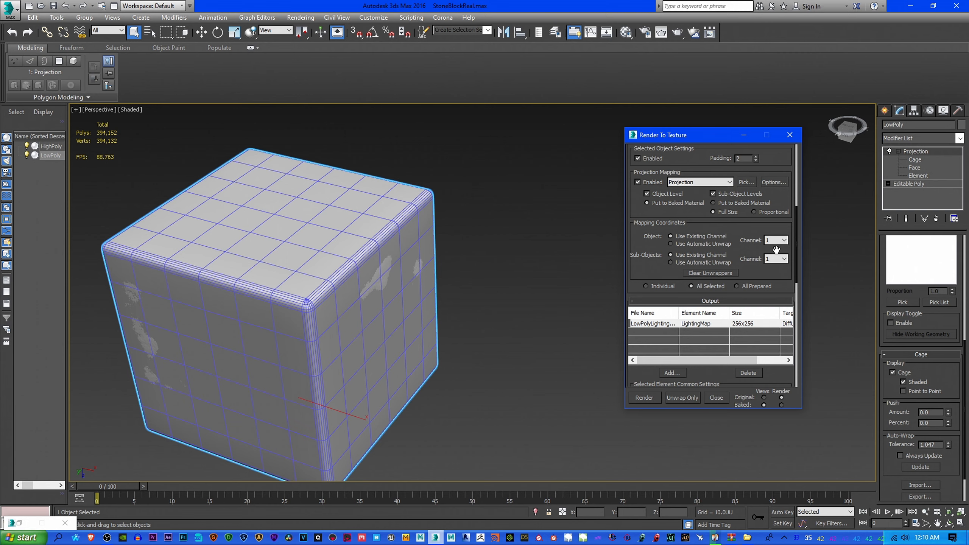
- Replace the LightingMap output element of the texture bake with a NormalsMap element
{"action": "scroll", "coordinate": [797, 217], "scroll_direction": "down", "scroll_amount": 5}
{"action": "left_click", "coordinate": [747, 260]}
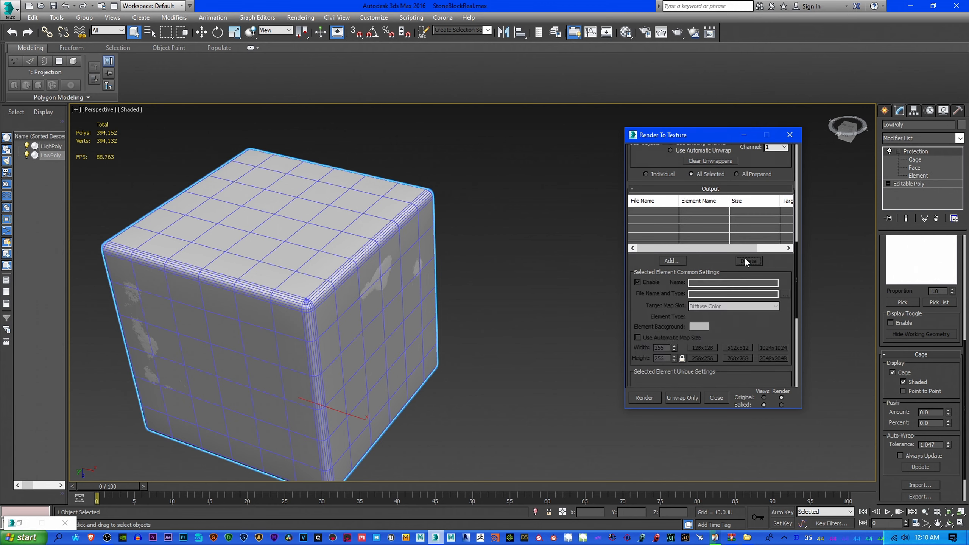
{"action": "left_click", "coordinate": [673, 262]}
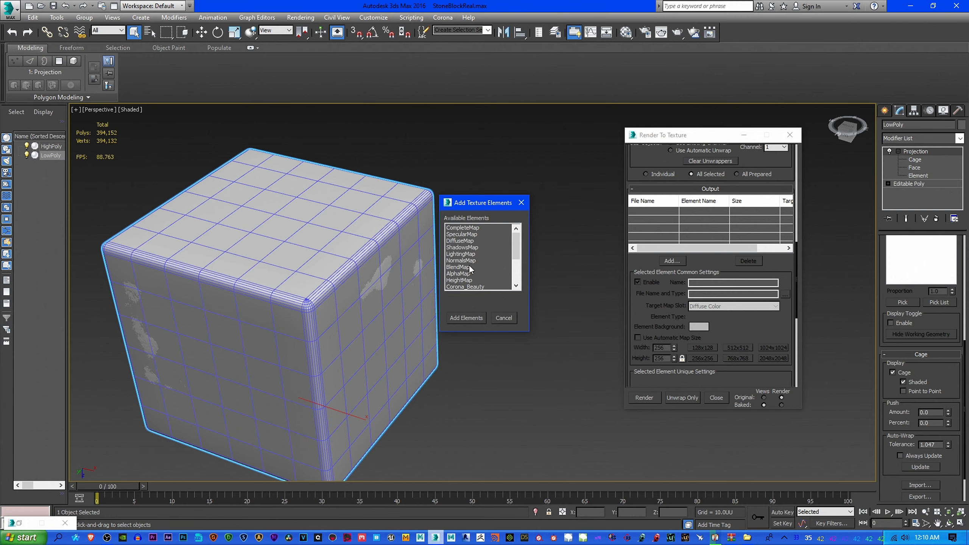
{"action": "double_click", "coordinate": [454, 261]}
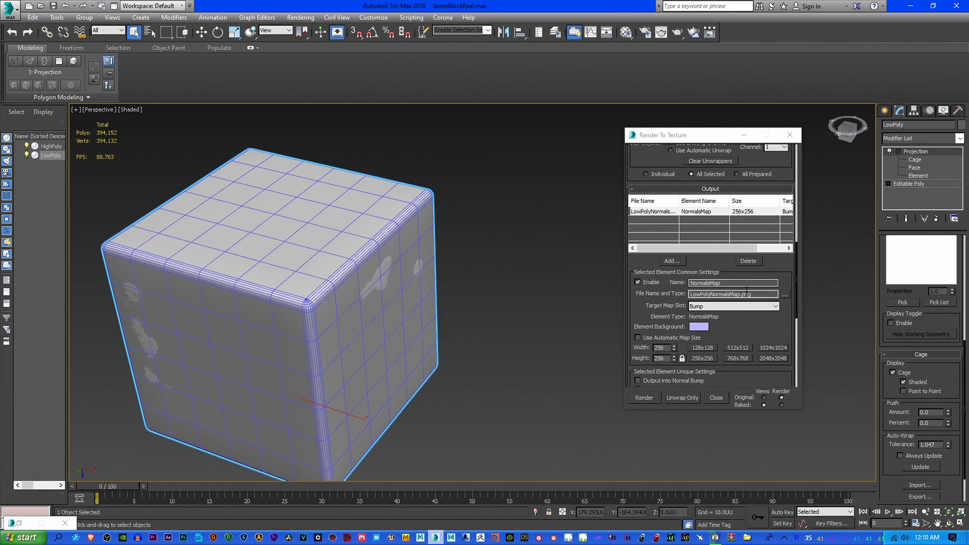
- Set the NormalsMap output to 1024x1024 with Diffuse Color as its target map slot, then close Render To Texture
{"action": "left_click", "coordinate": [773, 348]}
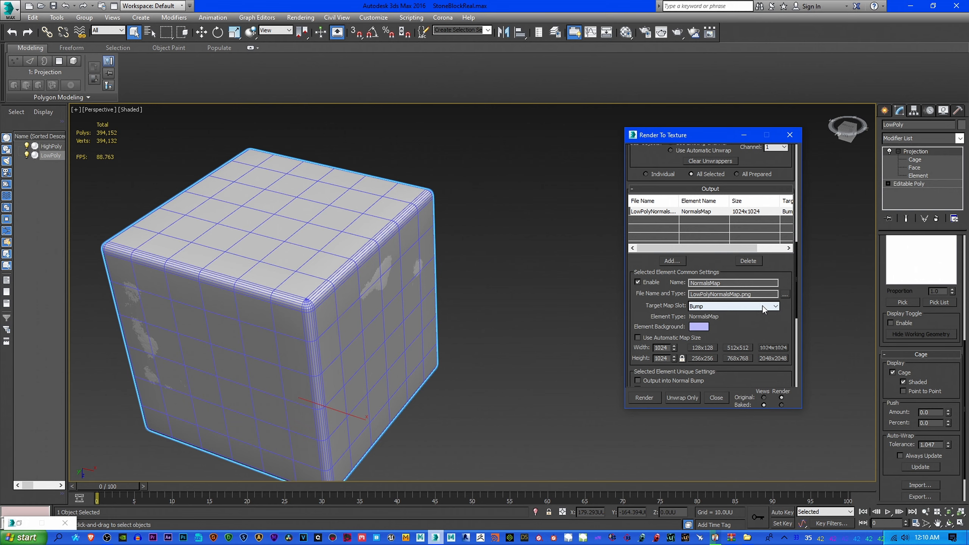
{"action": "left_click", "coordinate": [718, 308]}
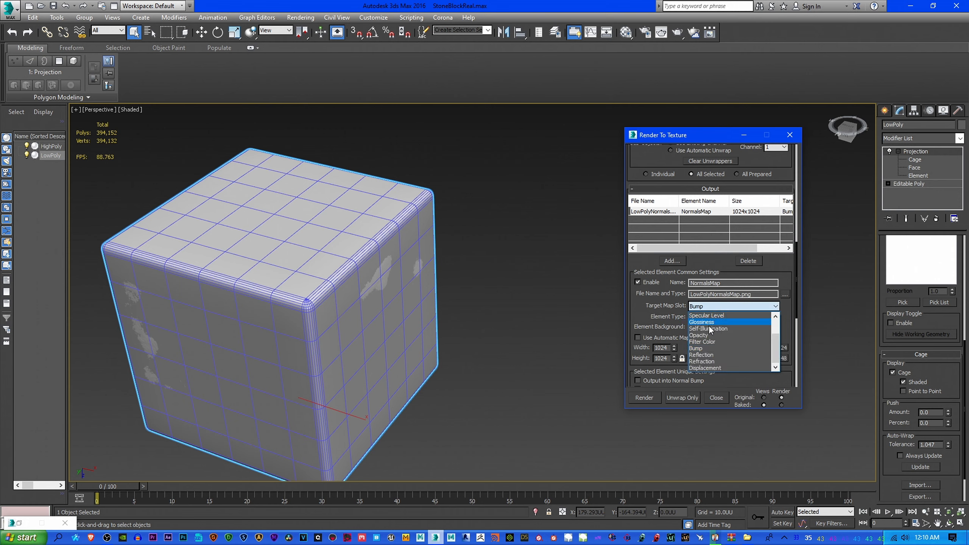
{"action": "left_click_drag", "start_coordinate": [777, 339], "coordinate": [777, 320]}
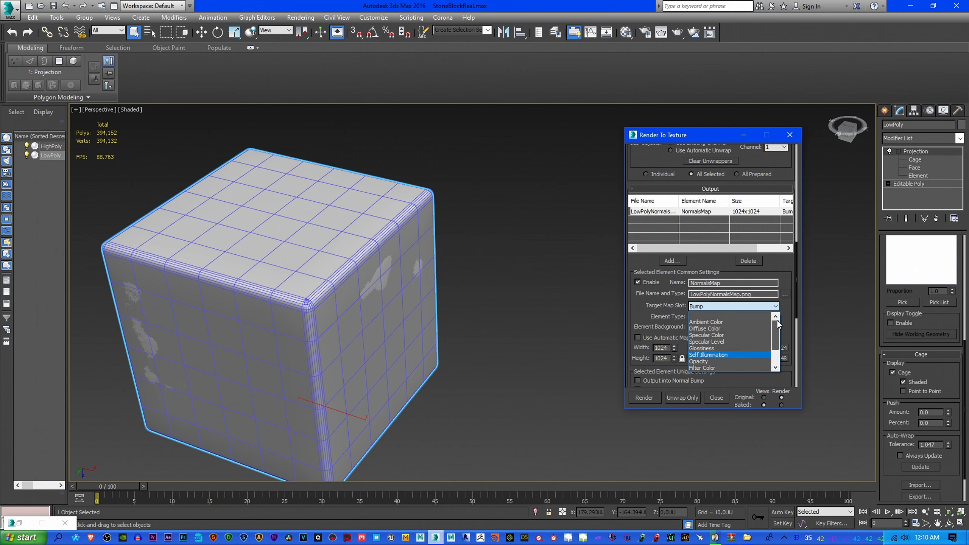
{"action": "left_click", "coordinate": [723, 329]}
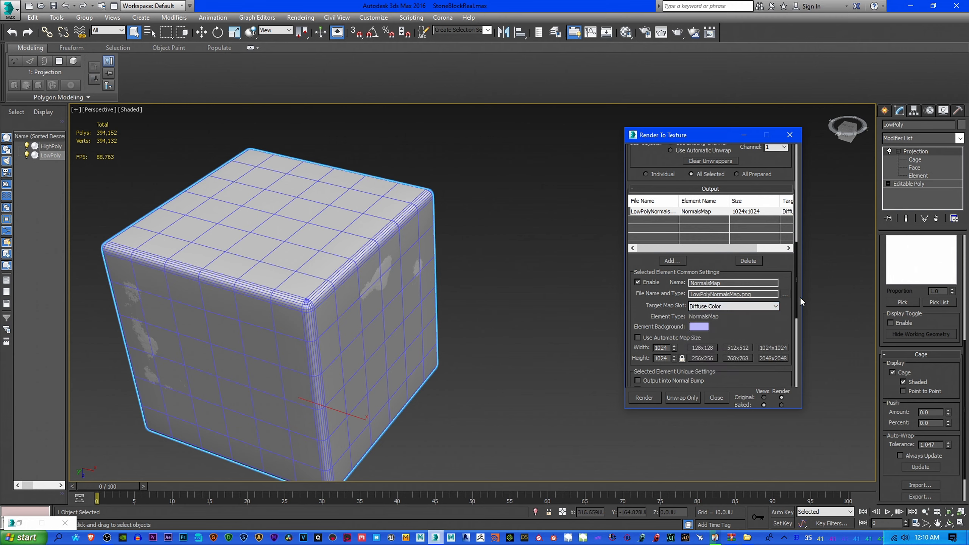
{"action": "left_click_drag", "start_coordinate": [797, 290], "coordinate": [793, 370]}
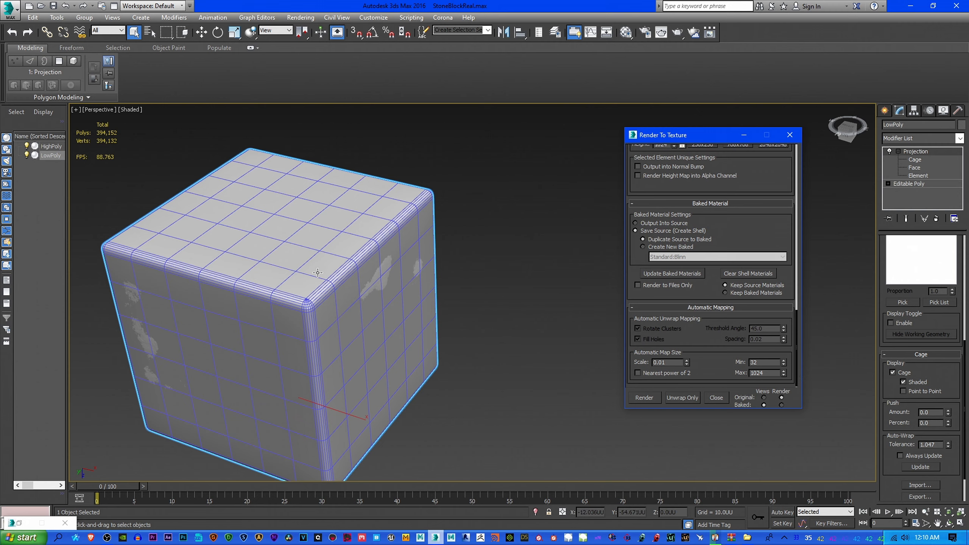
{"action": "left_click", "coordinate": [796, 139]}
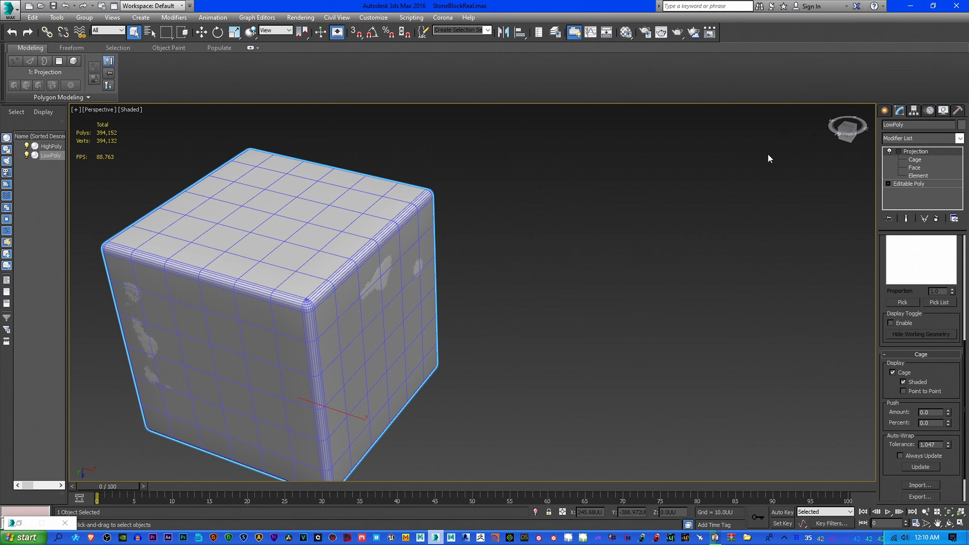
- Assign the 02 - Default material with the Normal Bump map to the LowPoly block from the Material Editor
{"action": "left_click", "coordinate": [626, 34]}
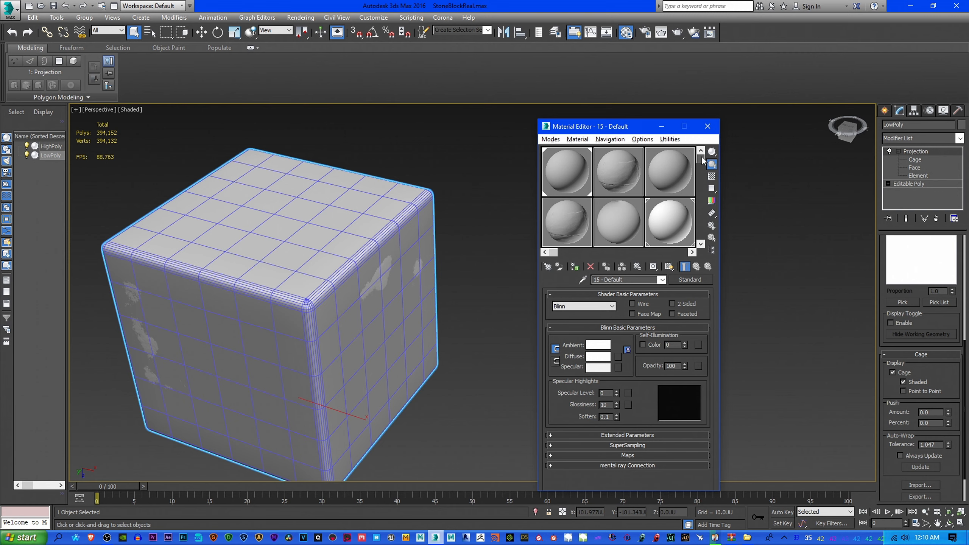
{"action": "left_click", "coordinate": [626, 170]}
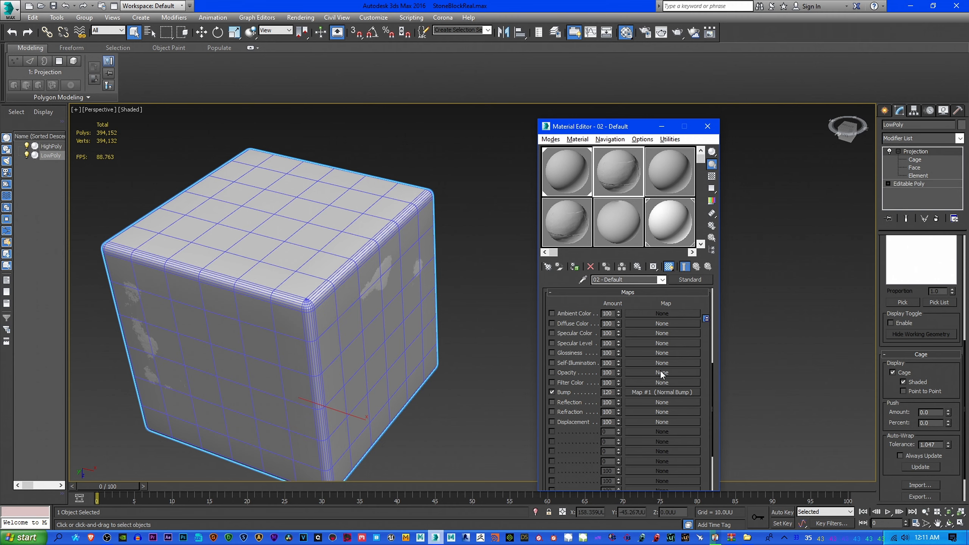
{"action": "mouse_move", "coordinate": [611, 160]}
{"action": "left_mouse_down"}
{"action": "mouse_move", "coordinate": [371, 282]}
{"action": "mouse_move", "coordinate": [339, 315]}
{"action": "left_mouse_up"}
- Examine the stone surface detail from the bump material around the block's front corner and edges
{"action": "scroll", "coordinate": [339, 347], "scroll_direction": "up", "scroll_amount": 5}
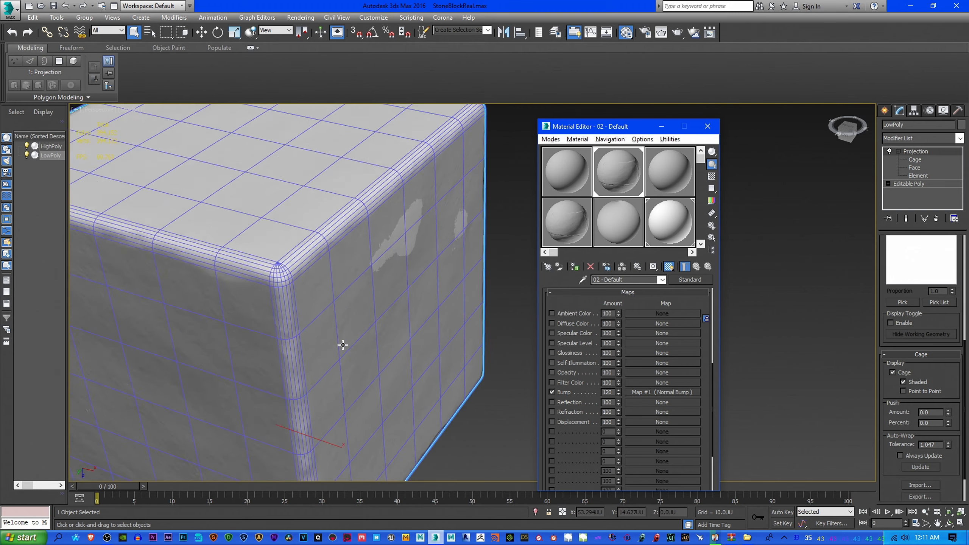
{"action": "scroll", "coordinate": [339, 328], "scroll_direction": "down", "scroll_amount": 5}
{"action": "scroll", "coordinate": [335, 330], "scroll_direction": "up", "scroll_amount": 7}
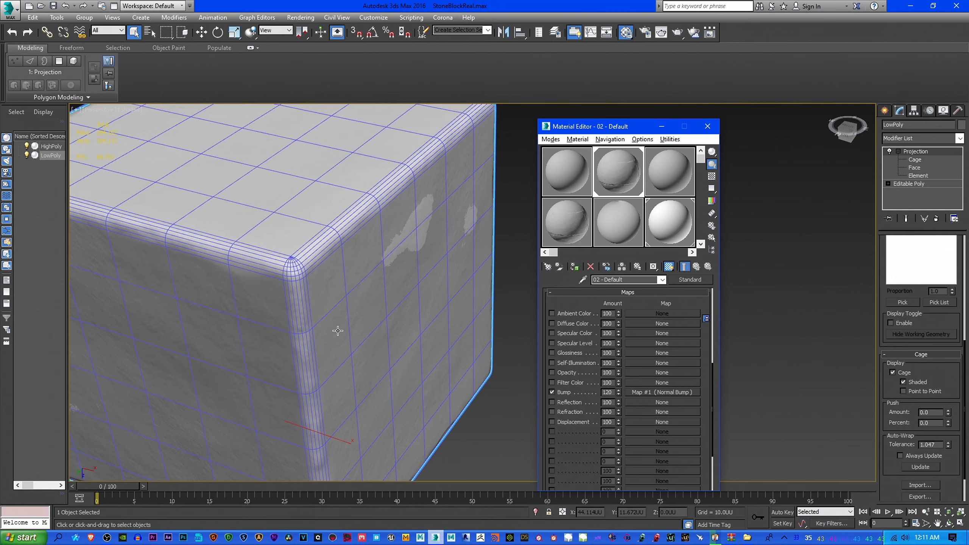
{"action": "scroll", "coordinate": [301, 328], "scroll_direction": "down", "scroll_amount": 3}
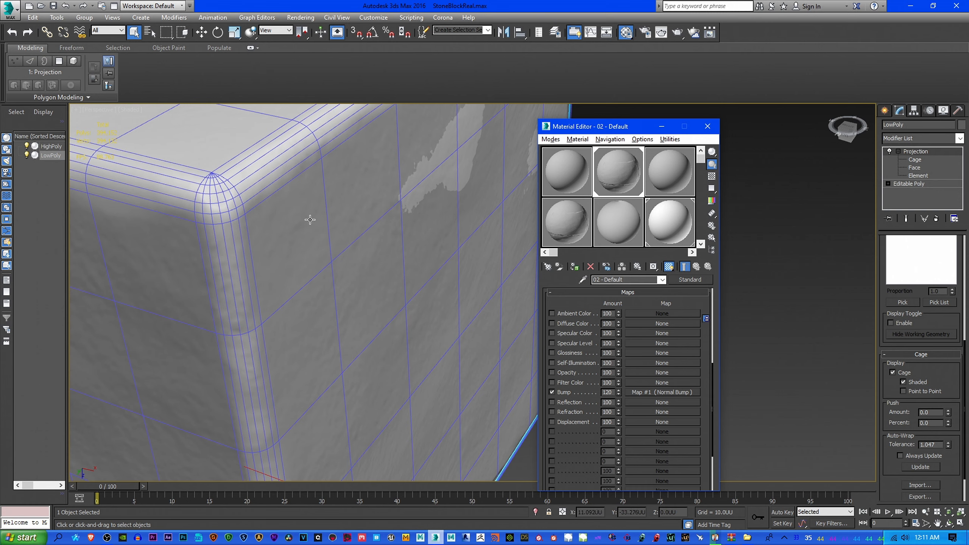
{"action": "middle_click_drag", "start_coordinate": [317, 246], "coordinate": [298, 282], "text": "alt"}
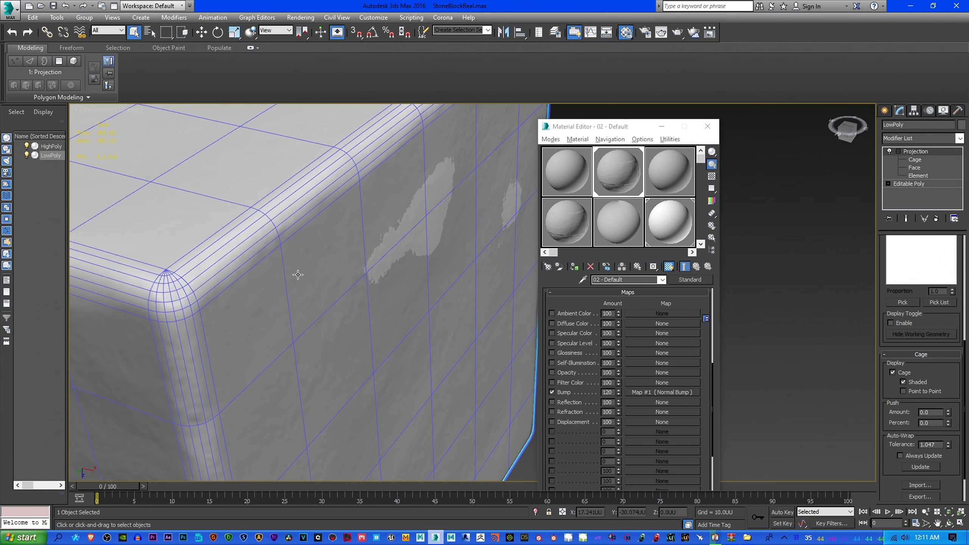
{"action": "middle_click_drag", "start_coordinate": [335, 324], "coordinate": [368, 299], "text": "alt"}
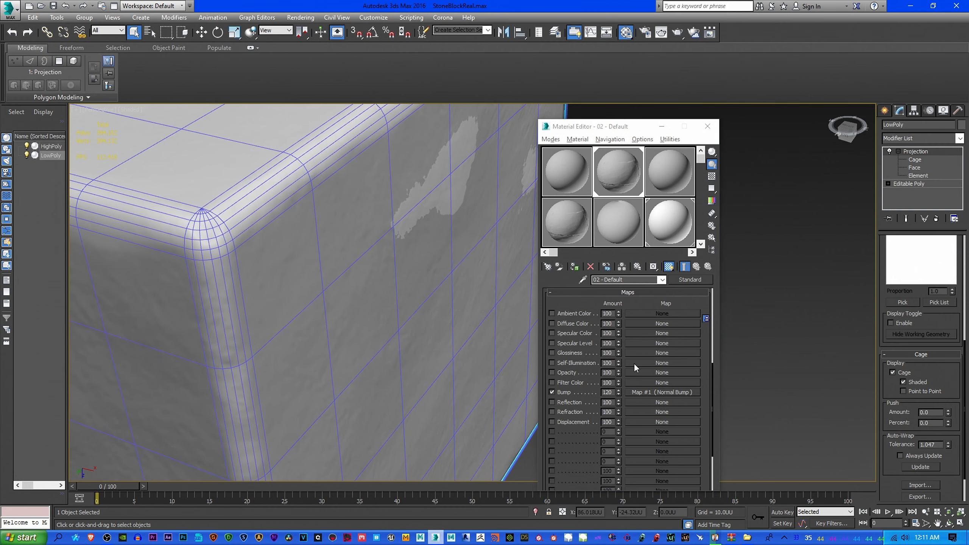
- Select the 03 - Default material in the Material Editor and assign it to the LowPoly block
{"action": "left_click", "coordinate": [662, 279]}
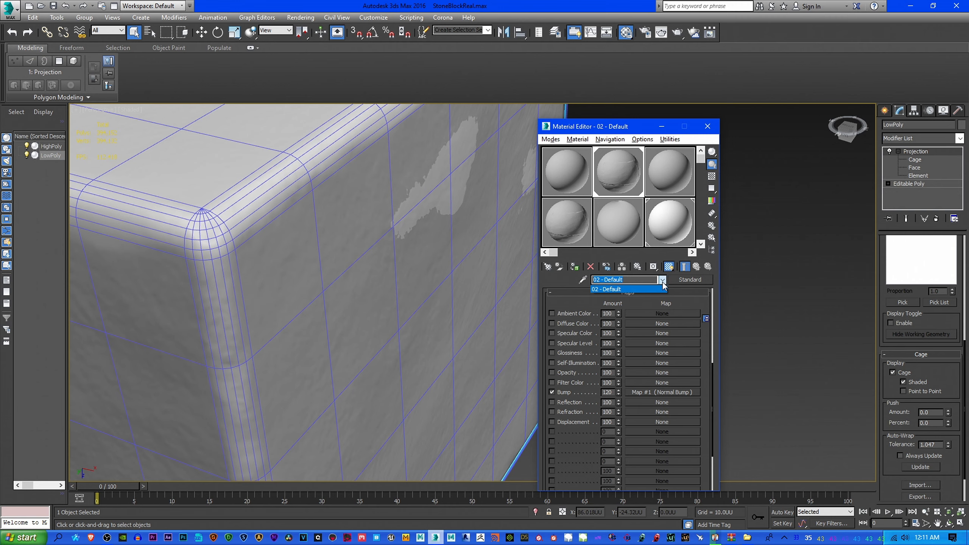
{"action": "left_click", "coordinate": [666, 169]}
{"action": "left_click", "coordinate": [669, 170]}
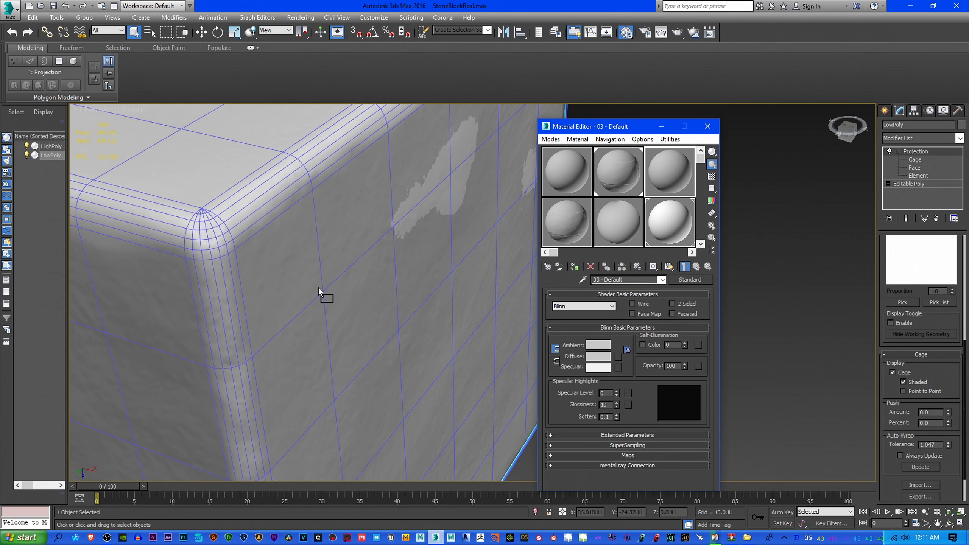
- Set the 03 - Default material's bump amount to 120 and add a Normal Bump map to its bump slot
{"action": "left_click", "coordinate": [551, 455]}
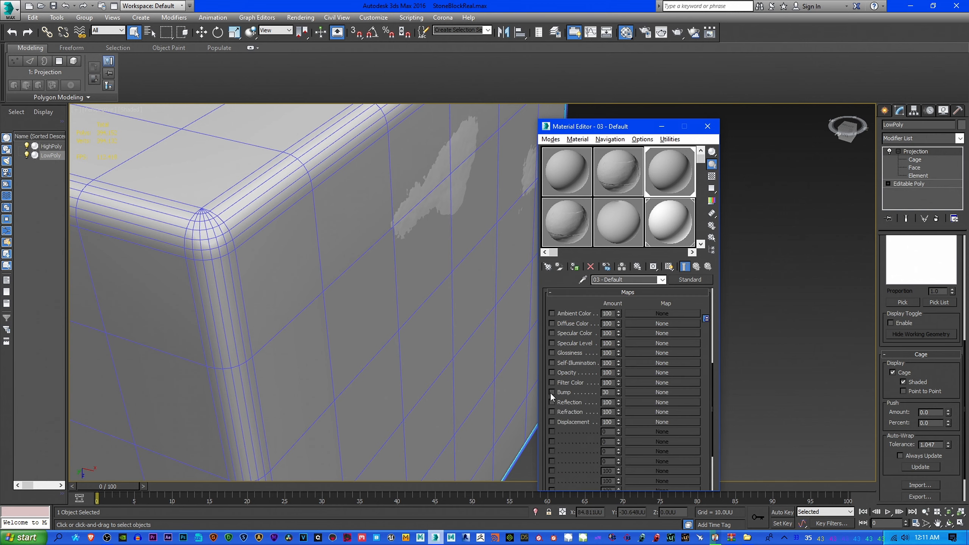
{"action": "left_click_drag", "start_coordinate": [611, 394], "coordinate": [600, 393]}
{"action": "type", "text": "120"}
{"action": "left_click", "coordinate": [647, 392]}
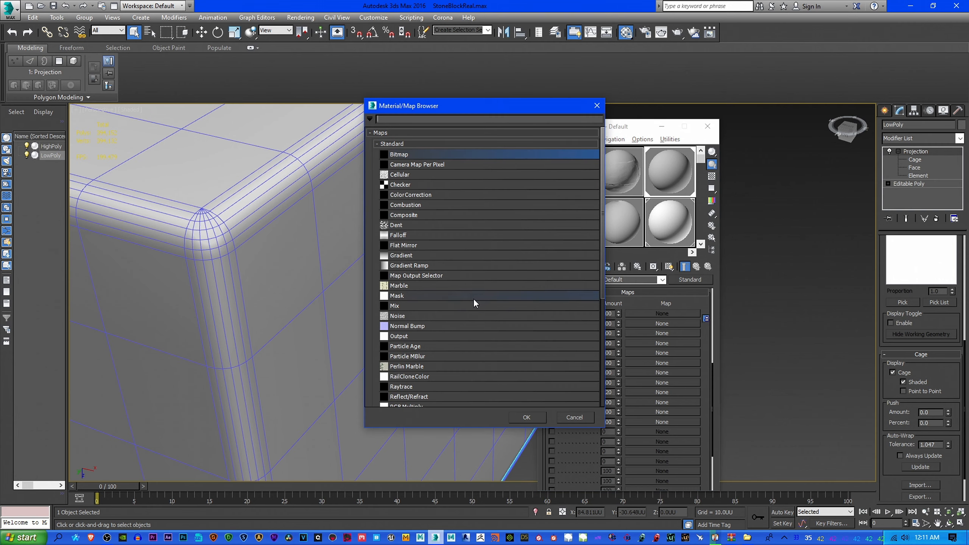
{"action": "left_click", "coordinate": [452, 327]}
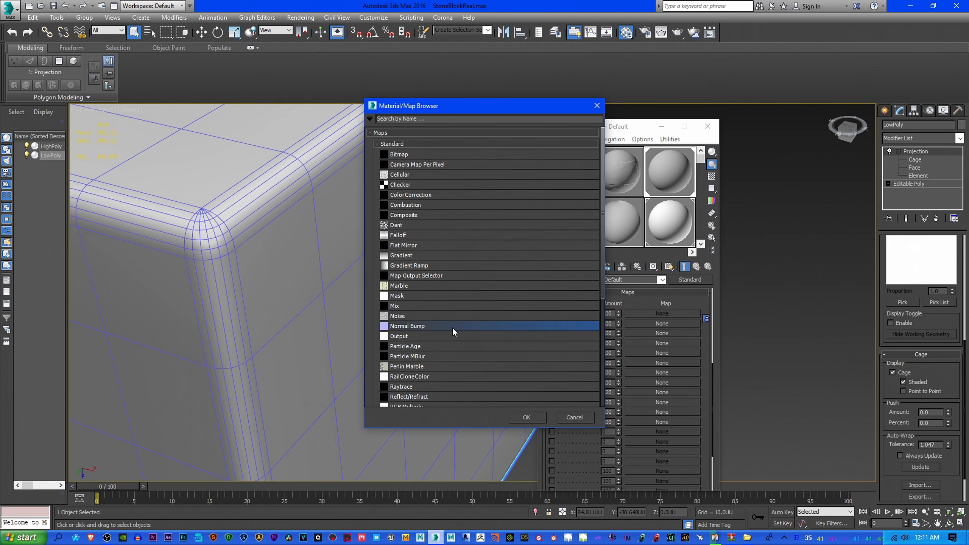
{"action": "double_click", "coordinate": [451, 327]}
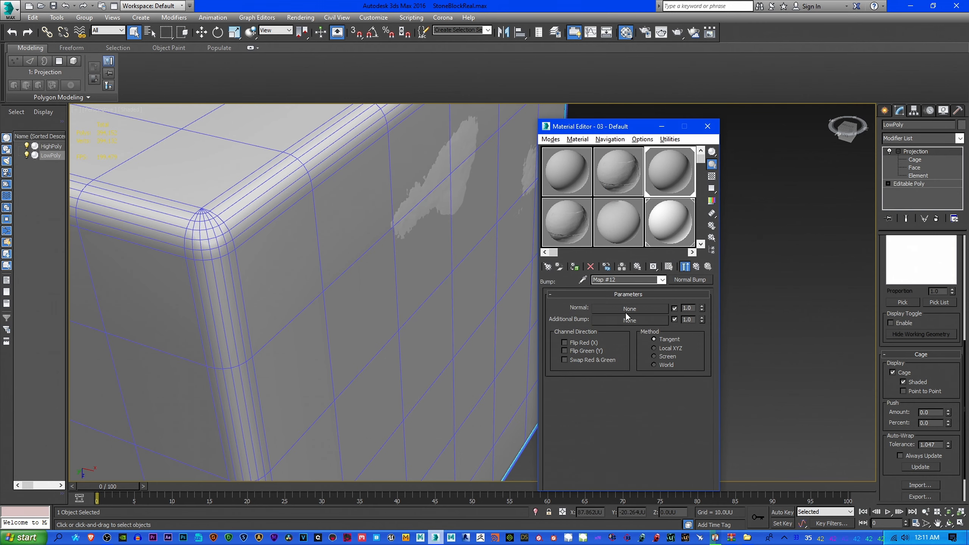
- Load StoneBlockRealNORMAL.png from the Desktop as the bitmap for the Normal slot of the Normal Bump map
{"action": "left_click", "coordinate": [628, 309]}
{"action": "double_click", "coordinate": [474, 153]}
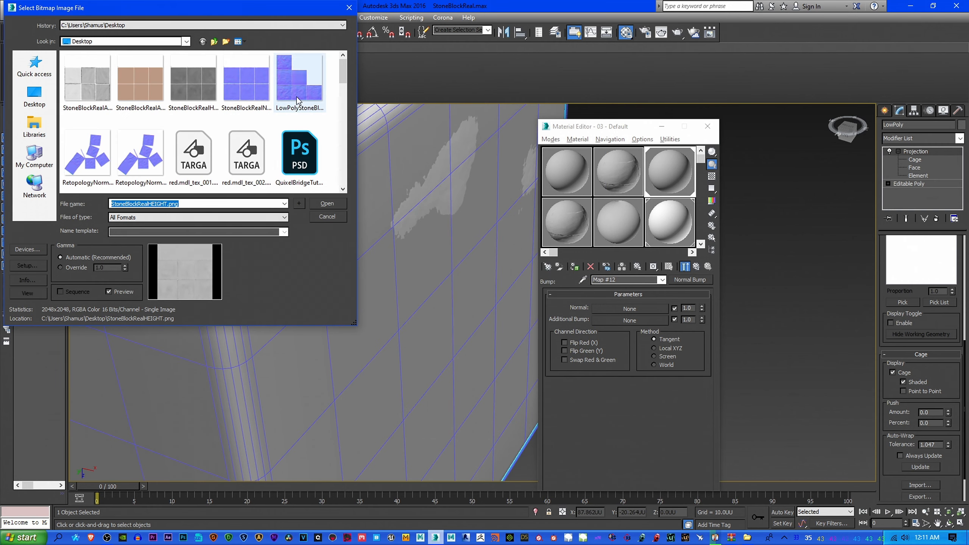
{"action": "left_click", "coordinate": [242, 82]}
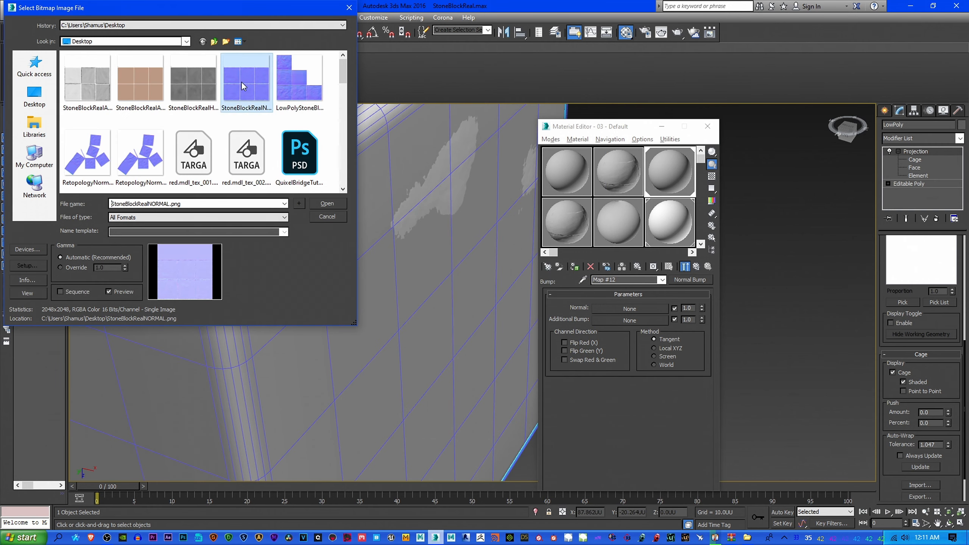
{"action": "left_click", "coordinate": [336, 204]}
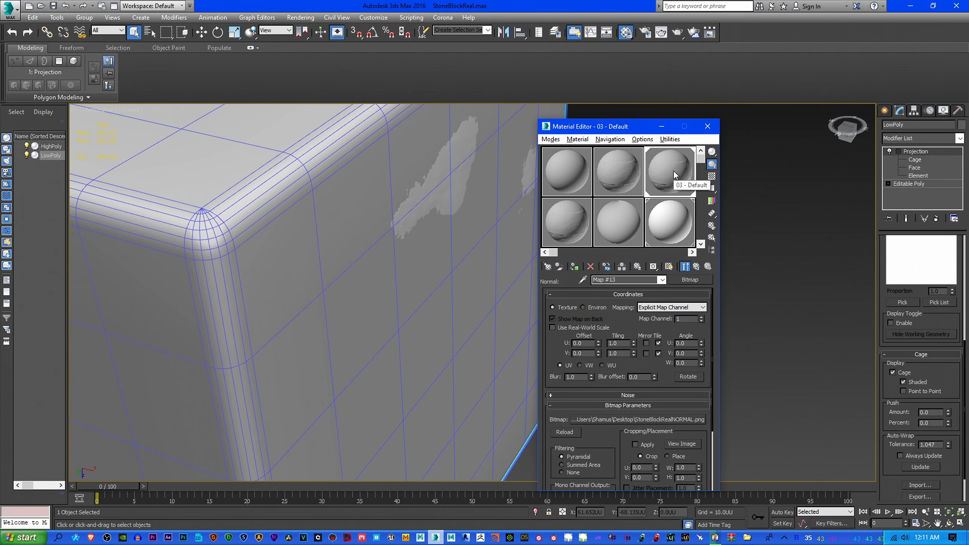
- Show the normal map on the block in the perspective view using Realistic Materials with Maps and inspect its faces
{"action": "left_click", "coordinate": [669, 266]}
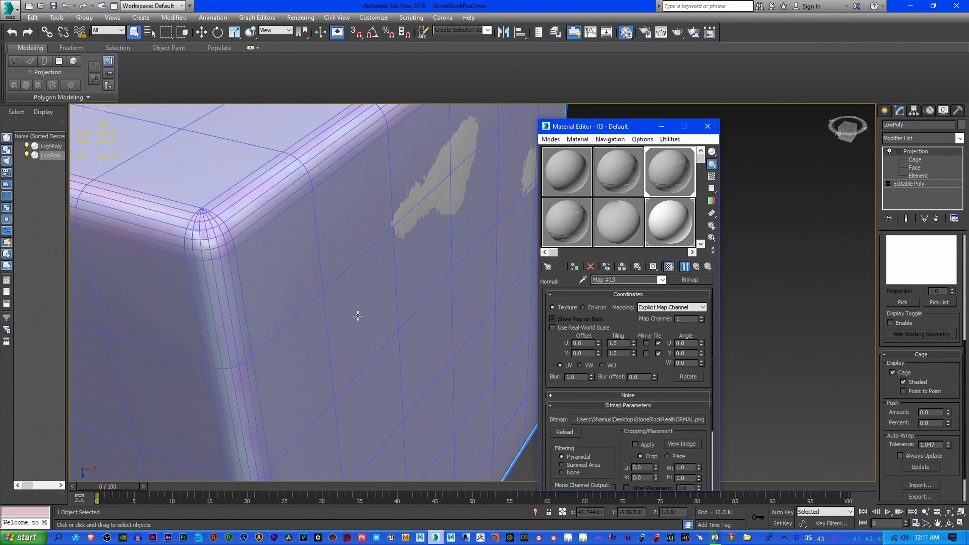
{"action": "left_click", "coordinate": [133, 109]}
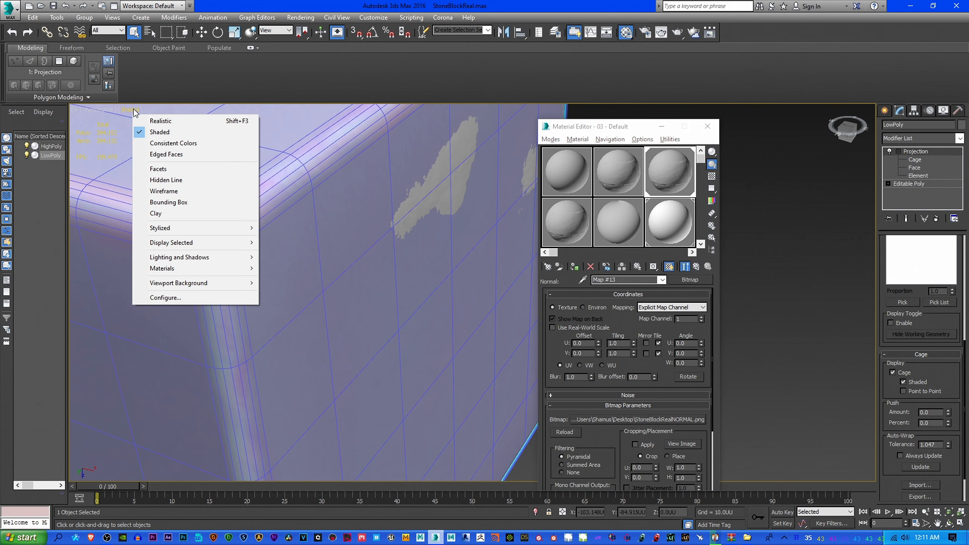
{"action": "mouse_move", "coordinate": [195, 269]}
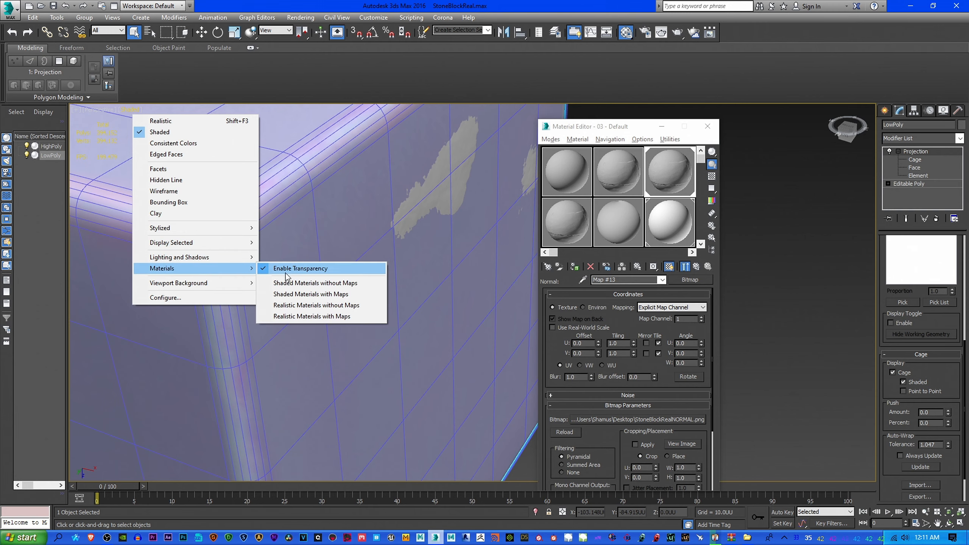
{"action": "left_click", "coordinate": [292, 315]}
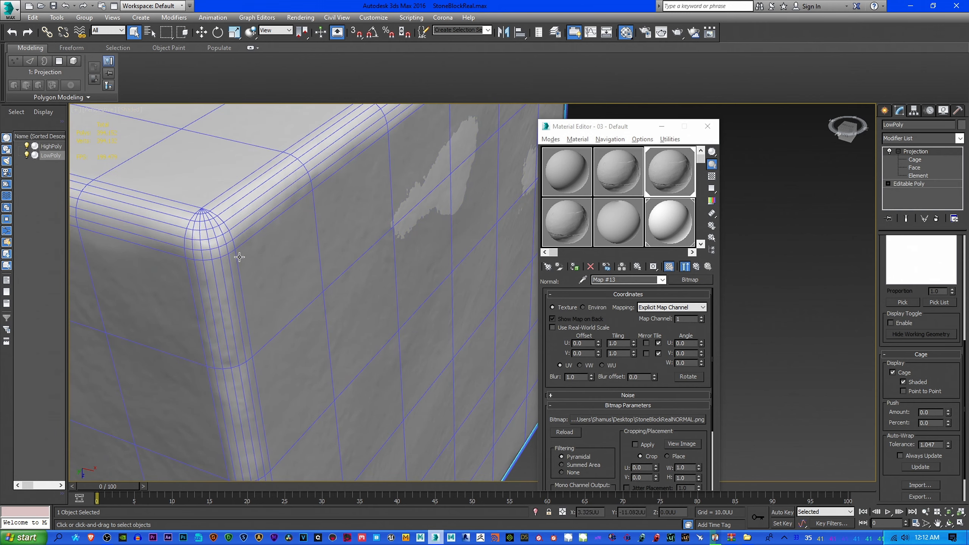
{"action": "middle_click_drag", "start_coordinate": [333, 260], "coordinate": [363, 263], "text": "alt"}
{"action": "mouse_move", "coordinate": [369, 281]}
{"action": "middle_mouse_down", "text": "alt"}
{"action": "mouse_move", "coordinate": [360, 267]}
{"action": "mouse_move", "coordinate": [390, 265]}
{"action": "mouse_move", "coordinate": [374, 271]}
{"action": "middle_mouse_up", "text": "alt"}
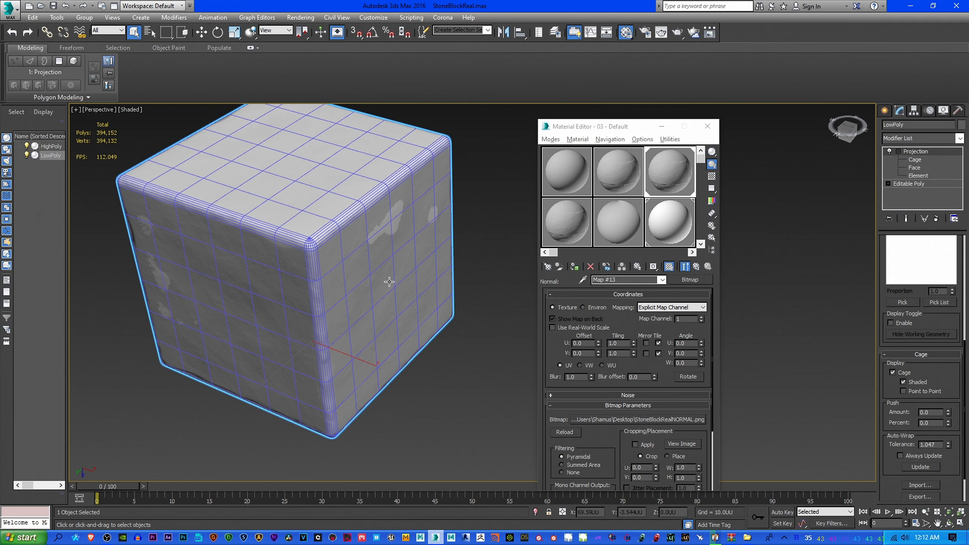
{"action": "mouse_move", "coordinate": [389, 281]}
{"action": "middle_mouse_down", "text": "alt"}
{"action": "mouse_move", "coordinate": [363, 303]}
{"action": "mouse_move", "coordinate": [390, 302]}
{"action": "mouse_move", "coordinate": [458, 336]}
{"action": "middle_mouse_up", "text": "alt"}
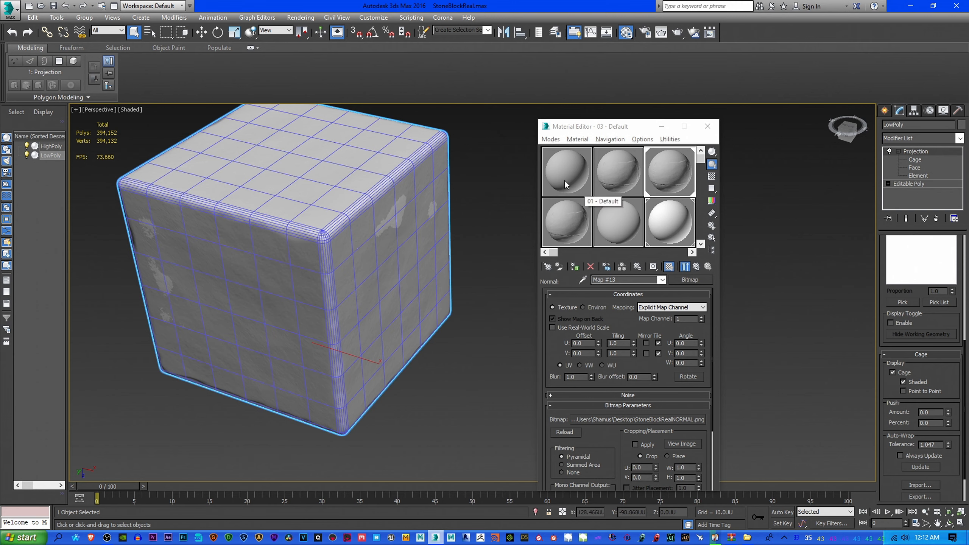
{"action": "middle_click_drag", "start_coordinate": [482, 262], "coordinate": [482, 282]}
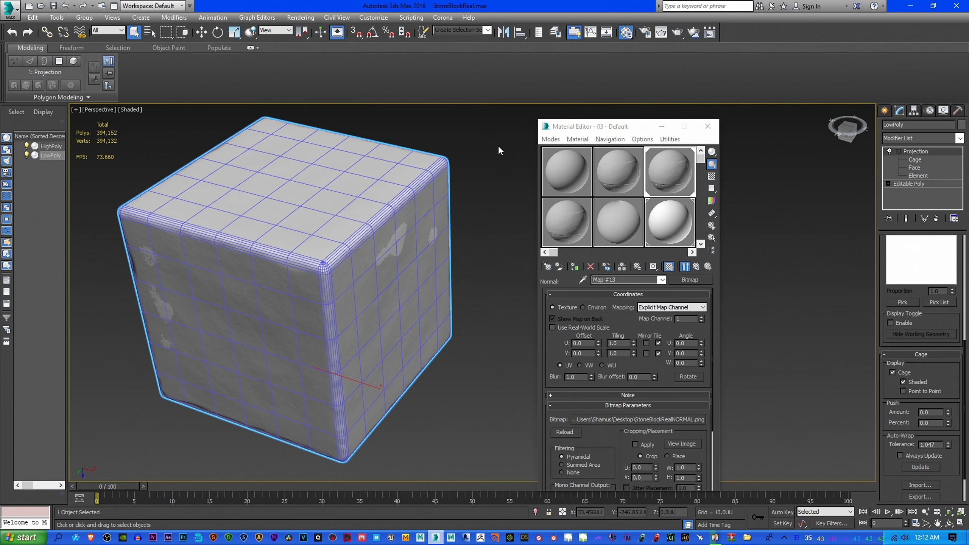
- Minimize the Material Editor and add a 1024x1024 HeightMap output element to the LowPoly block in Render To Texture
{"action": "left_click", "coordinate": [661, 126]}
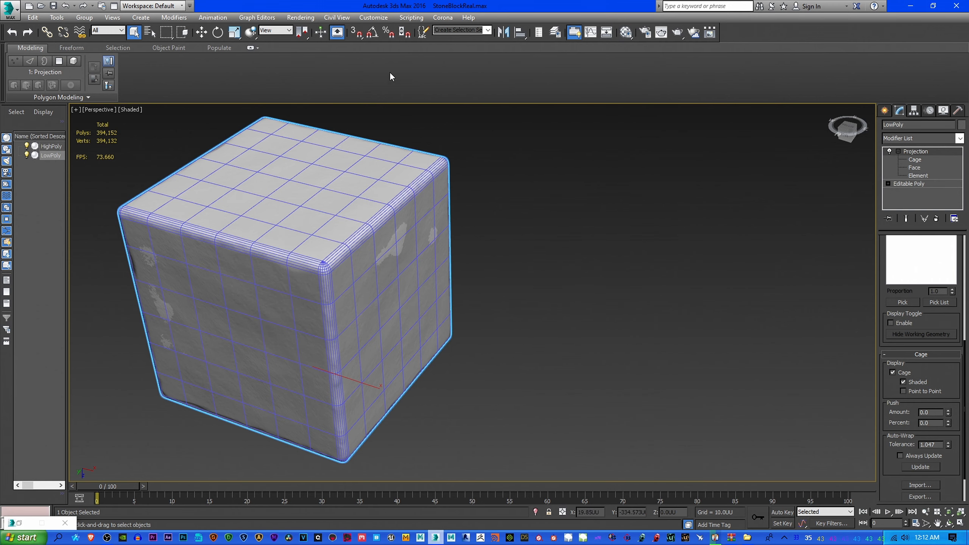
{"action": "left_click", "coordinate": [304, 18]}
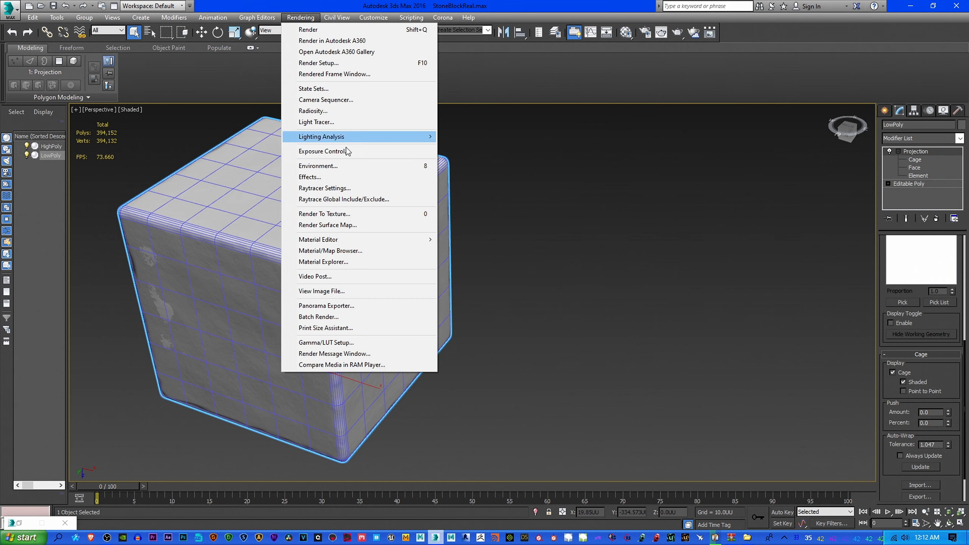
{"action": "left_click", "coordinate": [343, 215]}
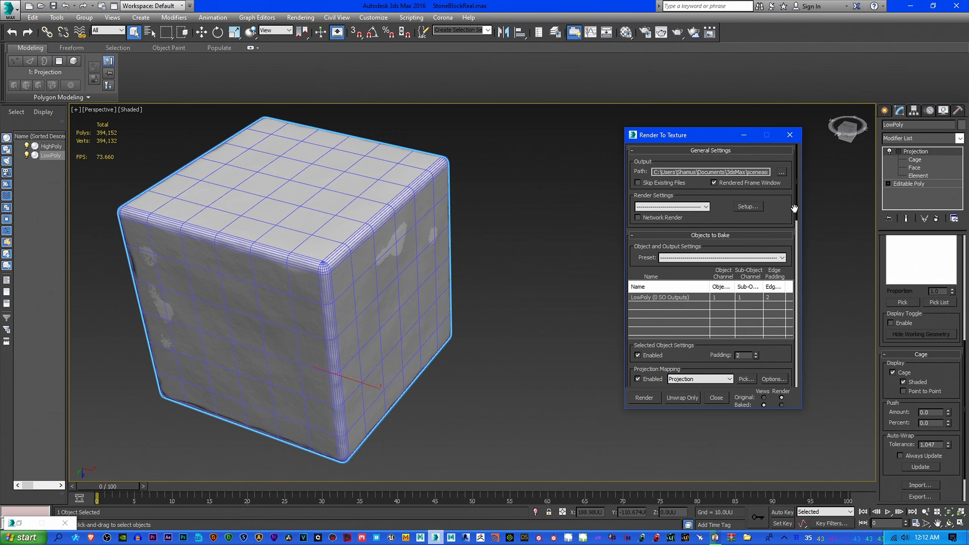
{"action": "left_click_drag", "start_coordinate": [796, 214], "coordinate": [797, 308]}
{"action": "left_click", "coordinate": [748, 277]}
{"action": "left_click", "coordinate": [673, 277]}
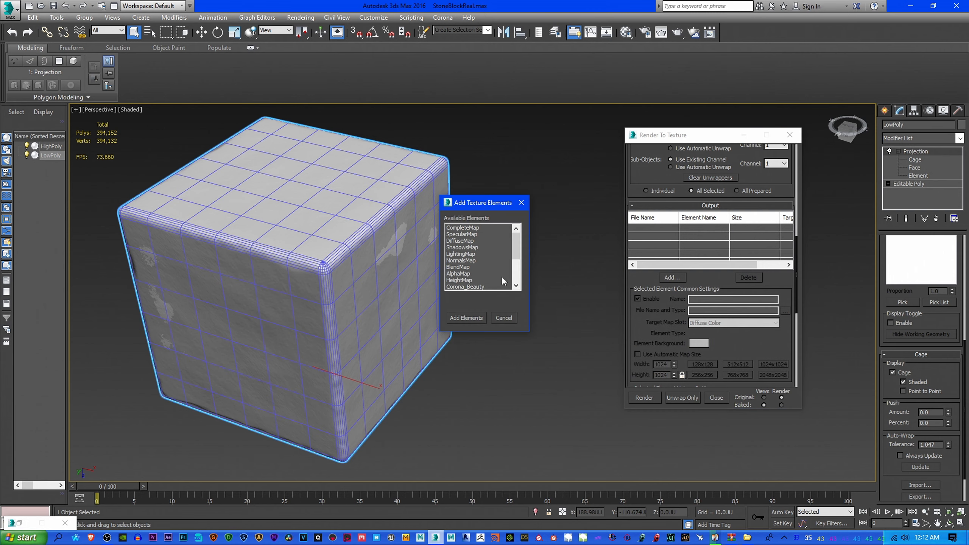
{"action": "double_click", "coordinate": [475, 280]}
{"action": "left_click", "coordinate": [773, 364]}
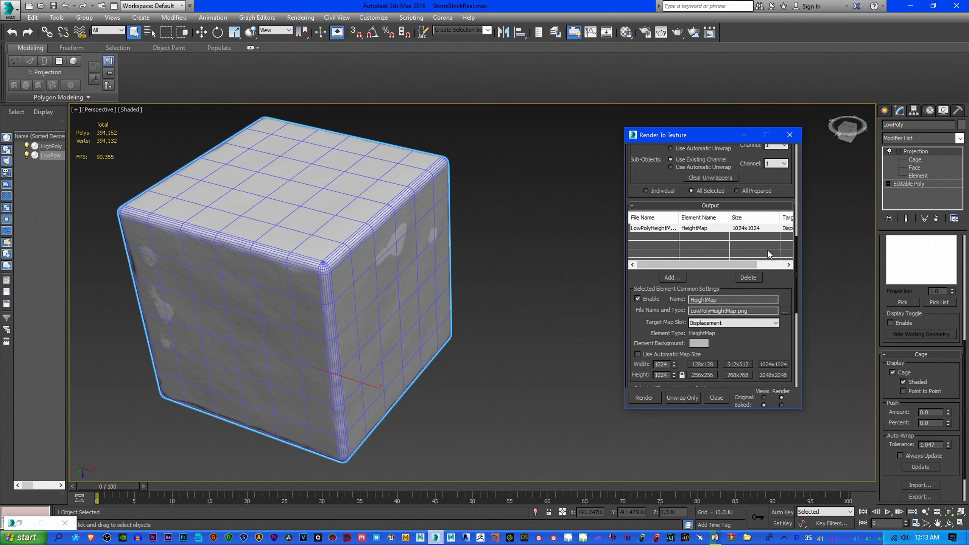
- Switch to the desktop and examine the baked StoneBlockRealHEIGHT.png up close and StoneBlockRealAO.png in Photos
{"action": "left_click", "coordinate": [911, 5]}
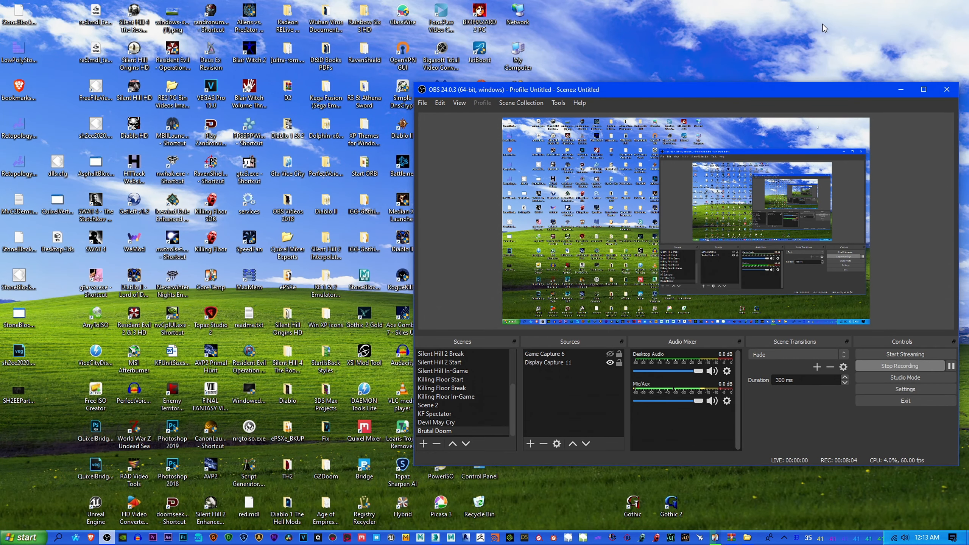
{"action": "left_click", "coordinate": [901, 90]}
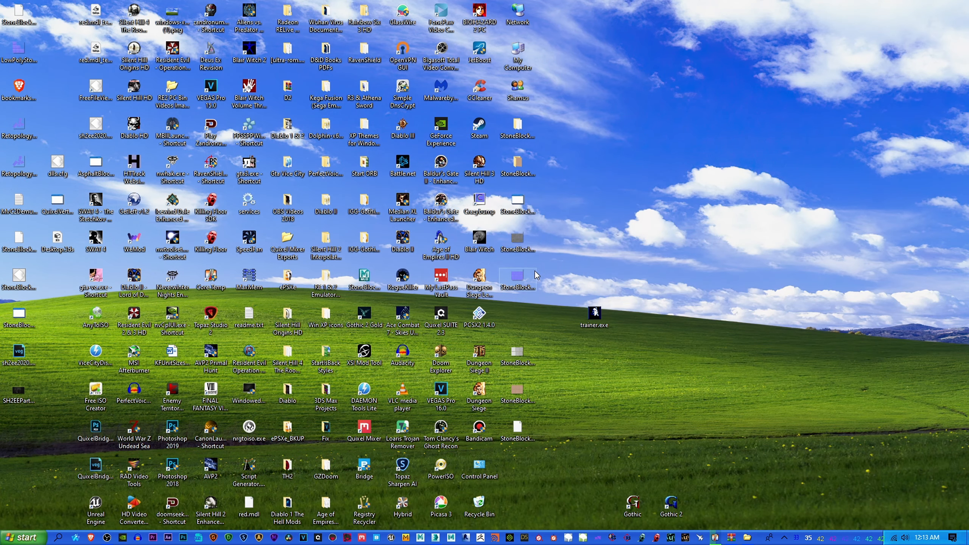
{"action": "double_click", "coordinate": [521, 243]}
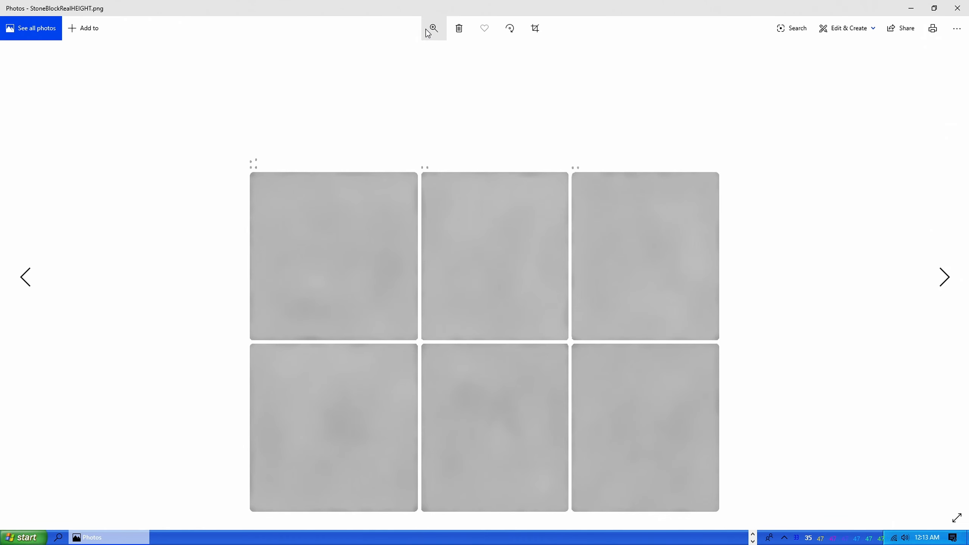
{"action": "left_click", "coordinate": [433, 29]}
{"action": "left_click_drag", "start_coordinate": [386, 54], "coordinate": [408, 54]}
{"action": "left_click_drag", "start_coordinate": [485, 272], "coordinate": [441, 139]}
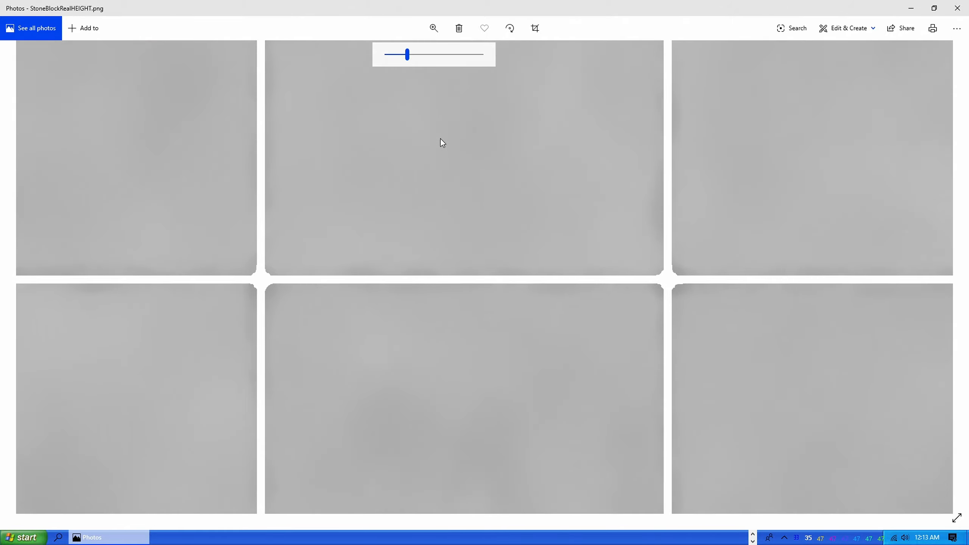
{"action": "left_click_drag", "start_coordinate": [452, 285], "coordinate": [377, 150]}
{"action": "left_click_drag", "start_coordinate": [663, 245], "coordinate": [629, 239]}
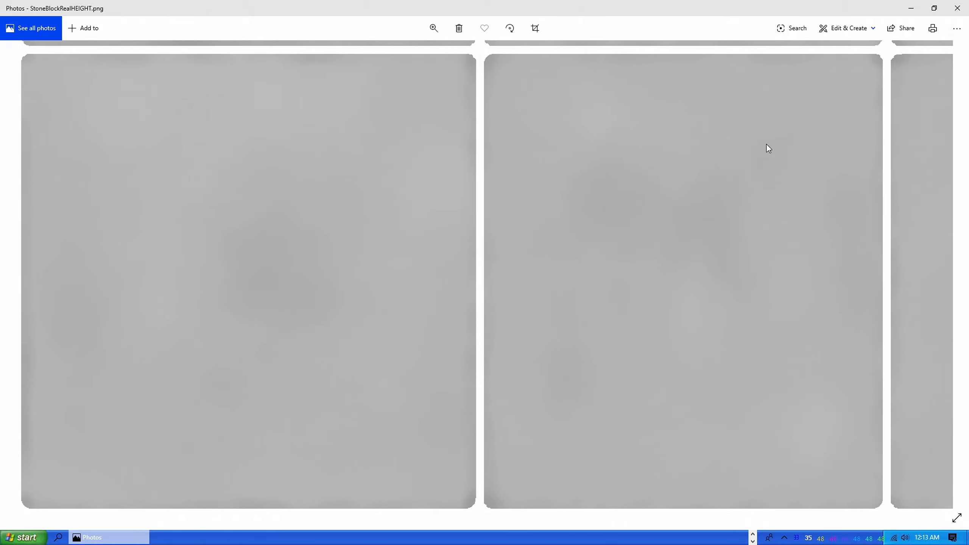
{"action": "left_click", "coordinate": [958, 9]}
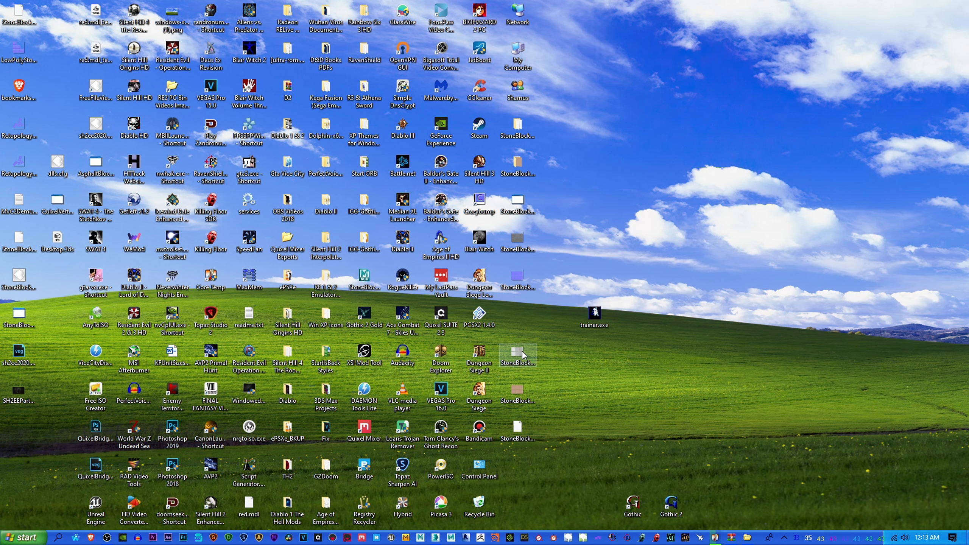
{"action": "left_click", "coordinate": [517, 355]}
{"action": "double_click", "coordinate": [517, 356]}
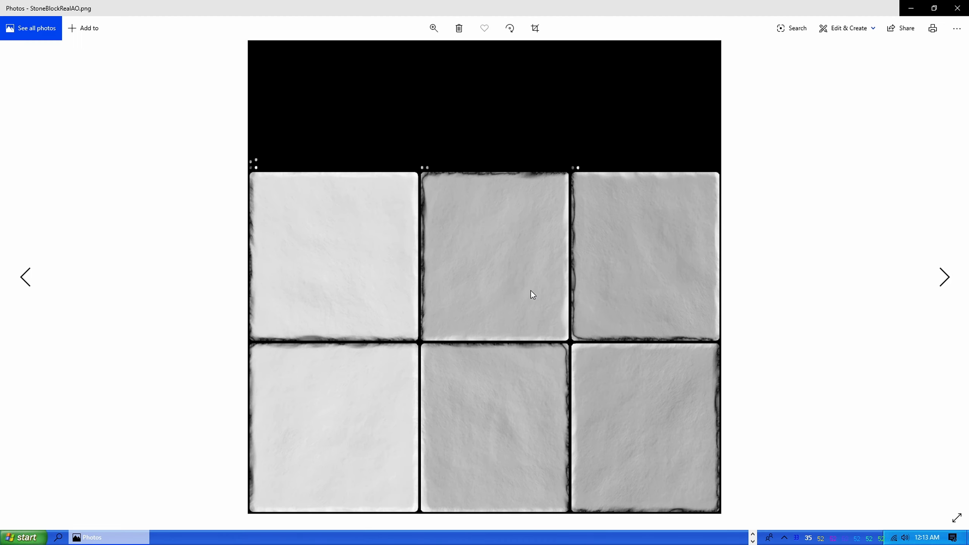
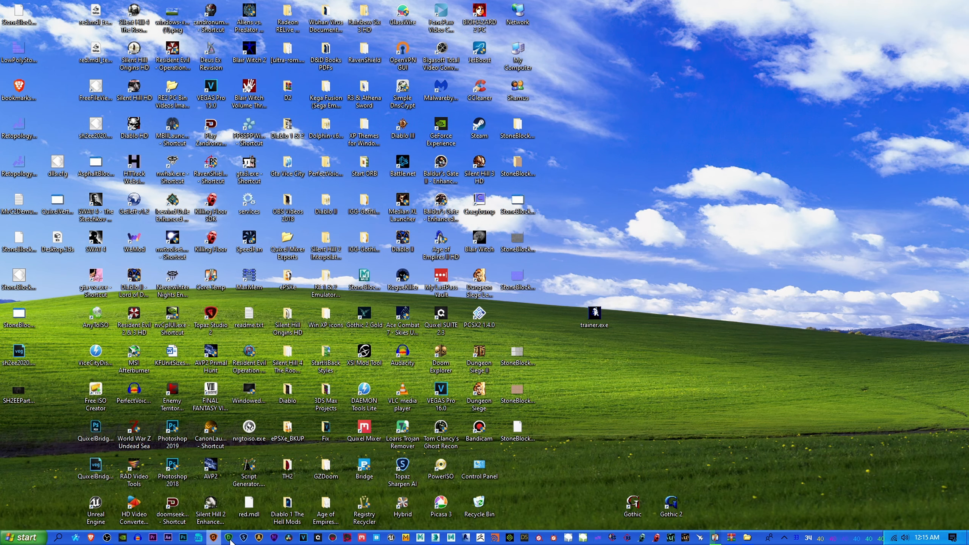
- Switch back to 3ds Max and close the Material Editor and Render To Texture windows
{"action": "left_click", "coordinate": [437, 539]}
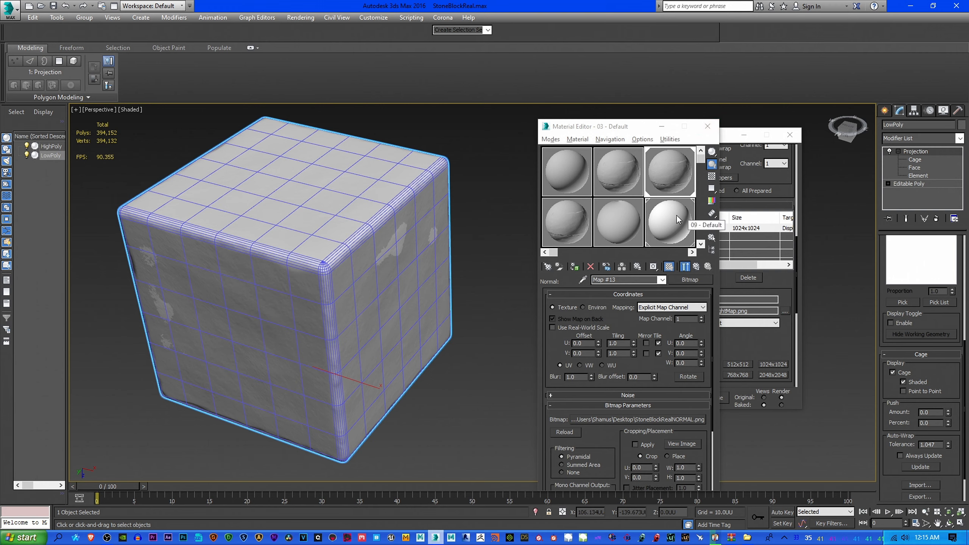
{"action": "left_click", "coordinate": [707, 126]}
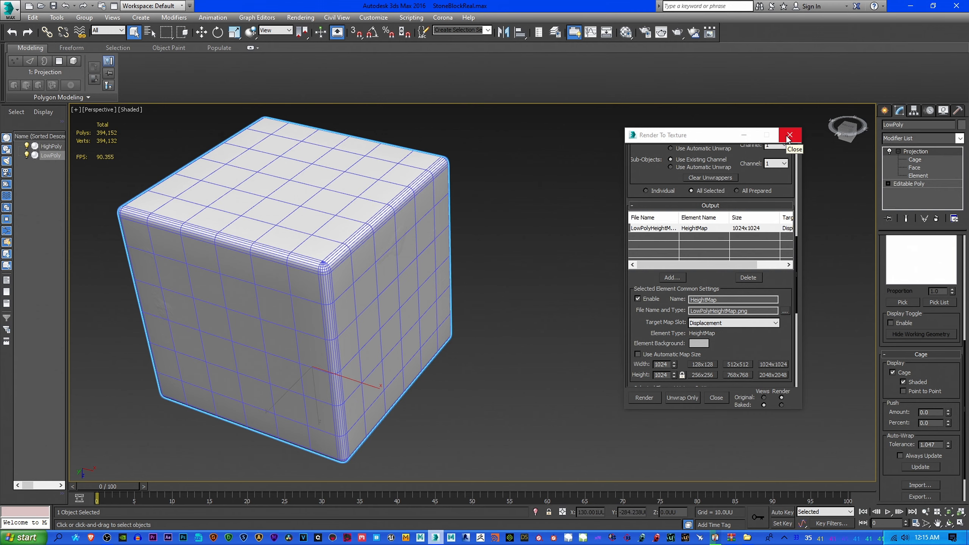
{"action": "left_click", "coordinate": [789, 134]}
- Set the scanline renderer's global supersampler to Hammersley in Render Setup
{"action": "left_click", "coordinate": [300, 17]}
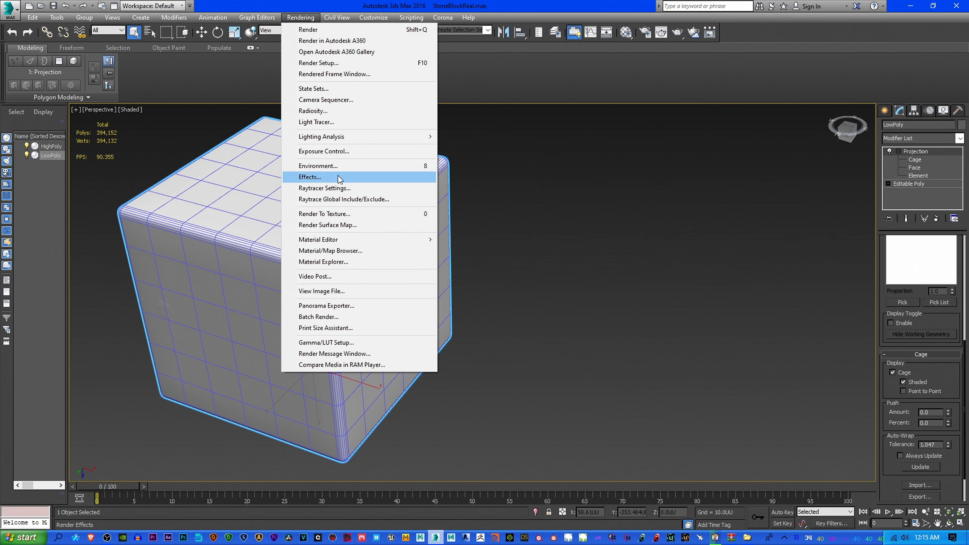
{"action": "left_click", "coordinate": [333, 63]}
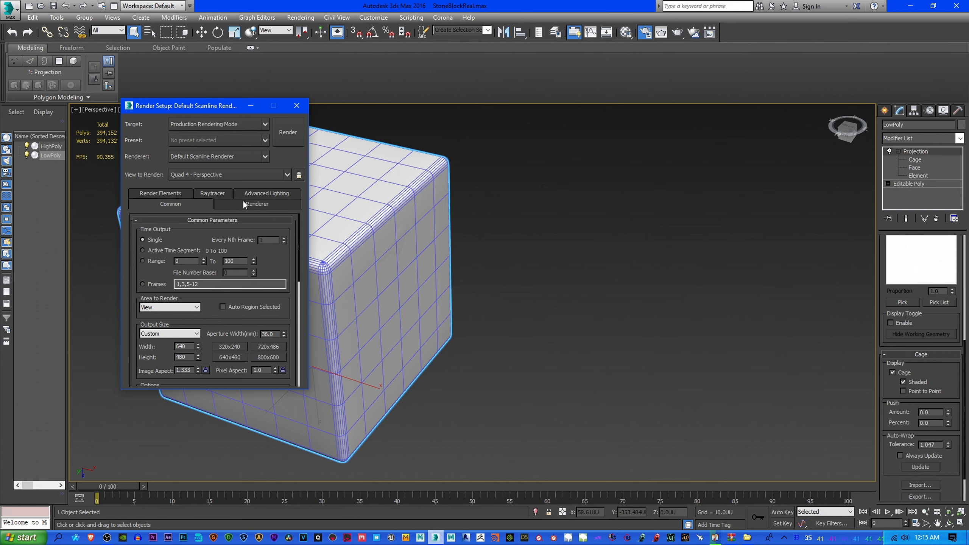
{"action": "left_click", "coordinate": [244, 203]}
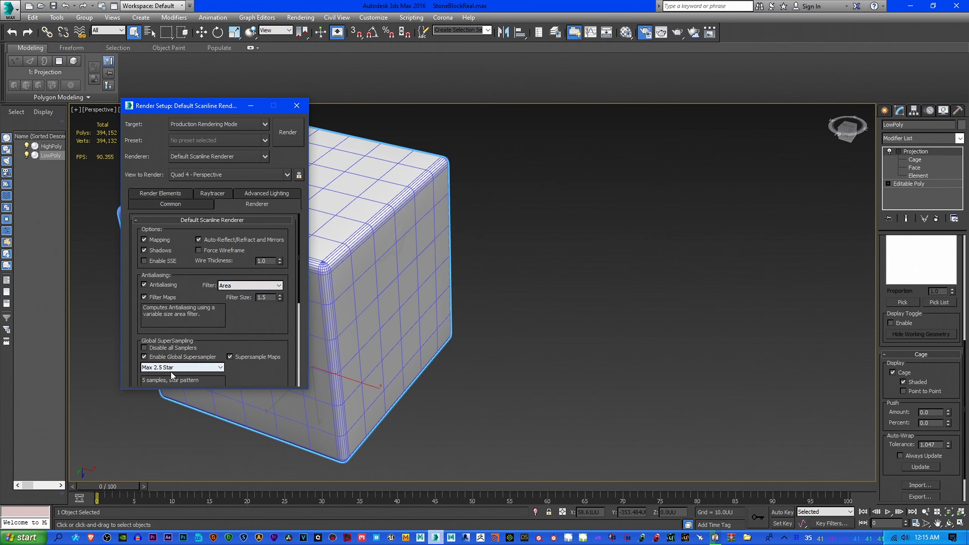
{"action": "left_click", "coordinate": [199, 370]}
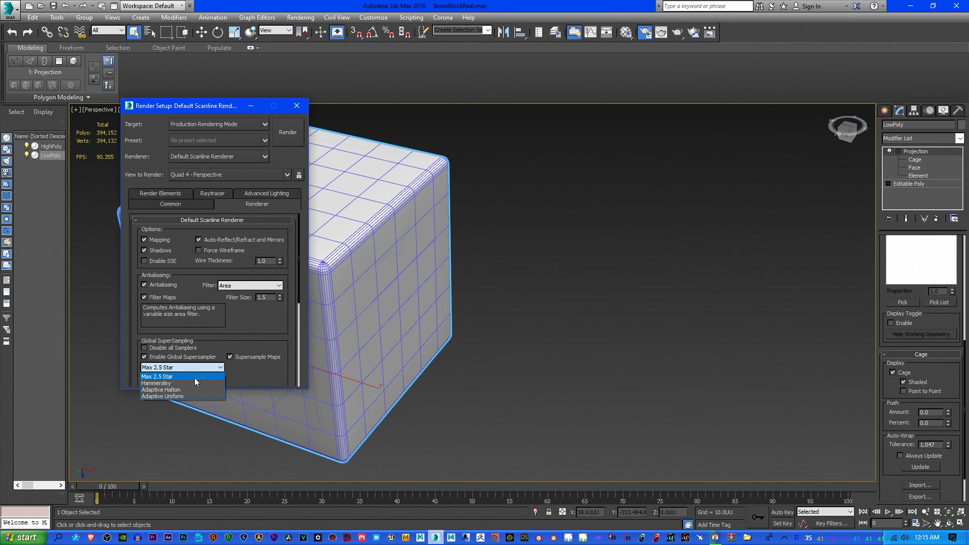
{"action": "left_click", "coordinate": [194, 378]}
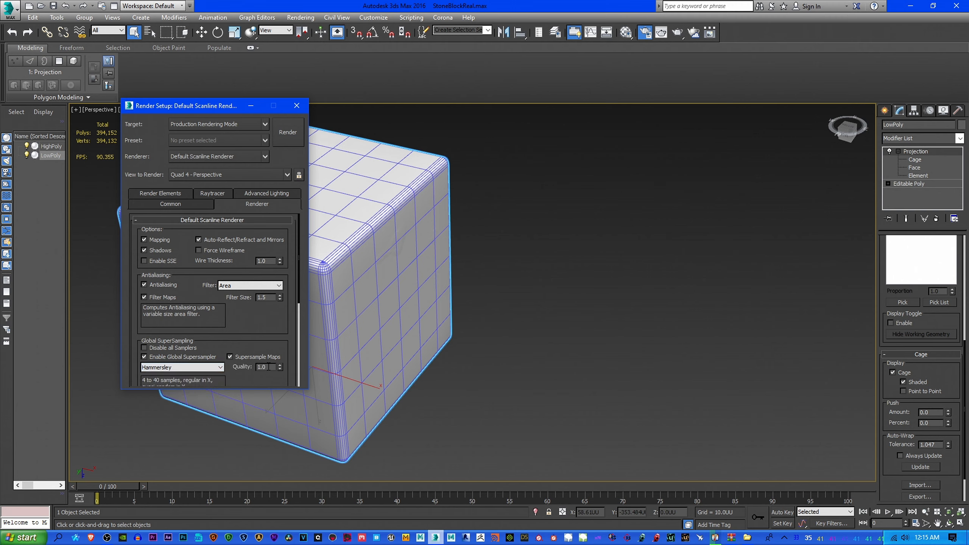
- Enable Light Tracer as the advanced lighting plug-in, set Rays/Sample to 400, and close Render Setup
{"action": "left_click", "coordinate": [265, 192]}
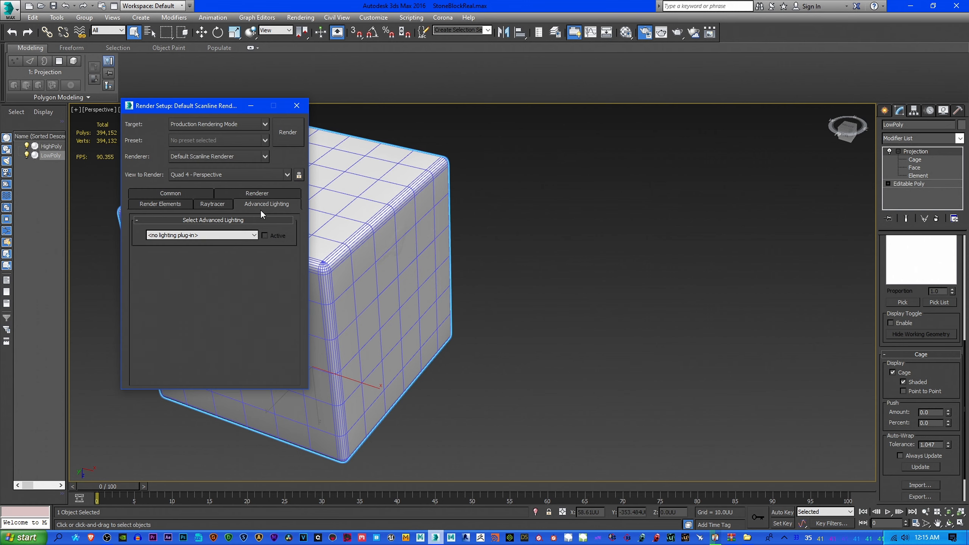
{"action": "left_click", "coordinate": [254, 236]}
{"action": "left_click", "coordinate": [241, 251]}
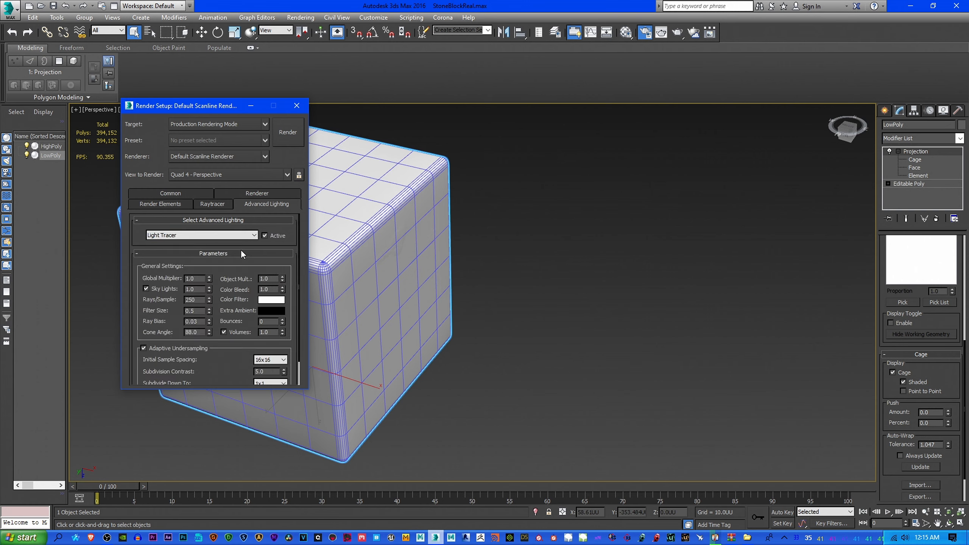
{"action": "double_click", "coordinate": [200, 299]}
{"action": "type", "text": "400"}
{"action": "left_click", "coordinate": [301, 109]}
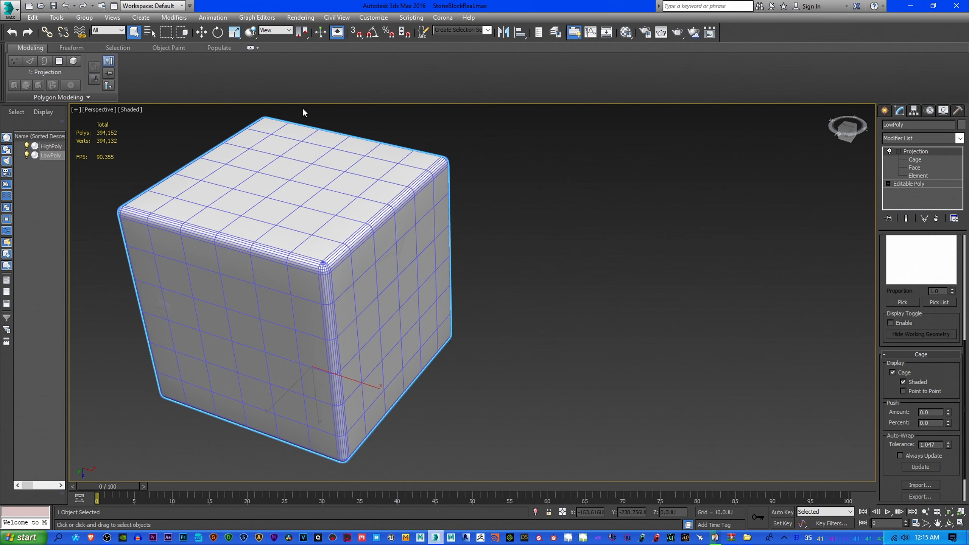
- Delete the HeightMap output element from the LowPoly block in Render To Texture
{"action": "left_click", "coordinate": [307, 18]}
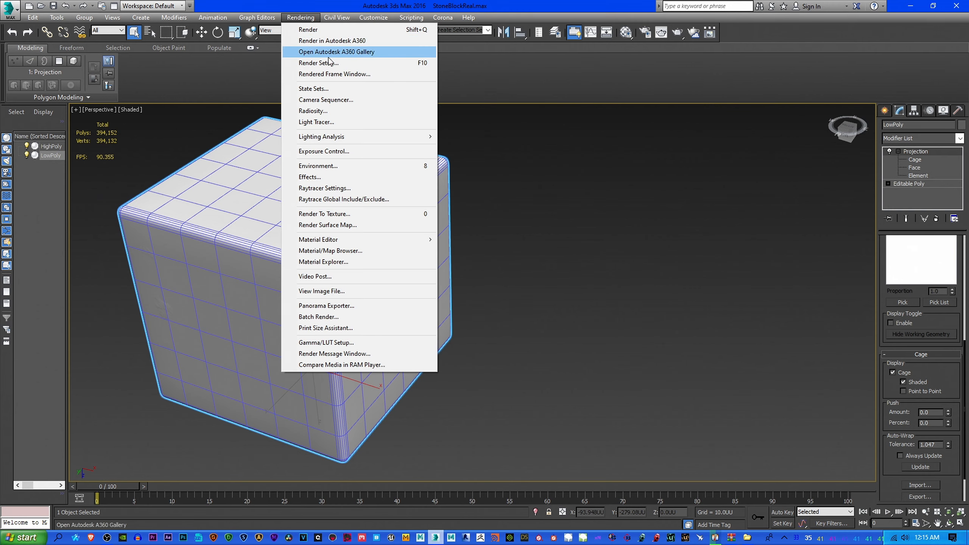
{"action": "left_click", "coordinate": [359, 213]}
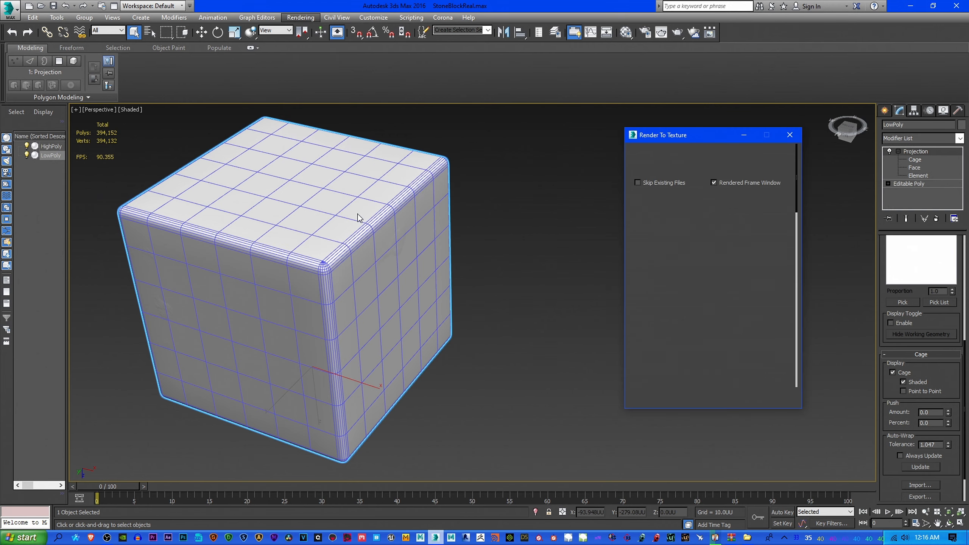
{"action": "left_click_drag", "start_coordinate": [796, 188], "coordinate": [801, 247]}
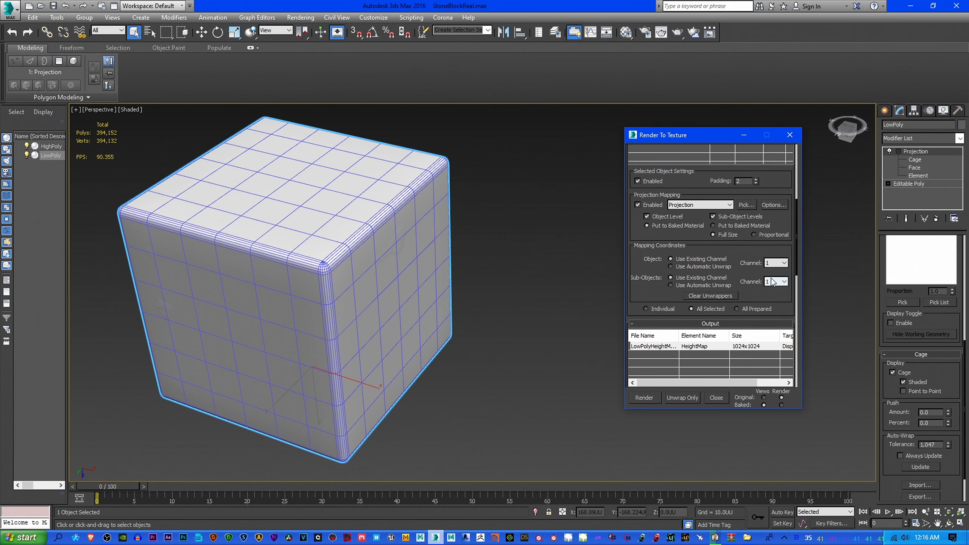
{"action": "left_click_drag", "start_coordinate": [795, 209], "coordinate": [803, 257]}
{"action": "left_click", "coordinate": [752, 247]}
- Add a ShadowsMap output element at 1024x1024 for the LowPoly block, check the Baked Material settings, and close Render To Texture
{"action": "left_click", "coordinate": [672, 246]}
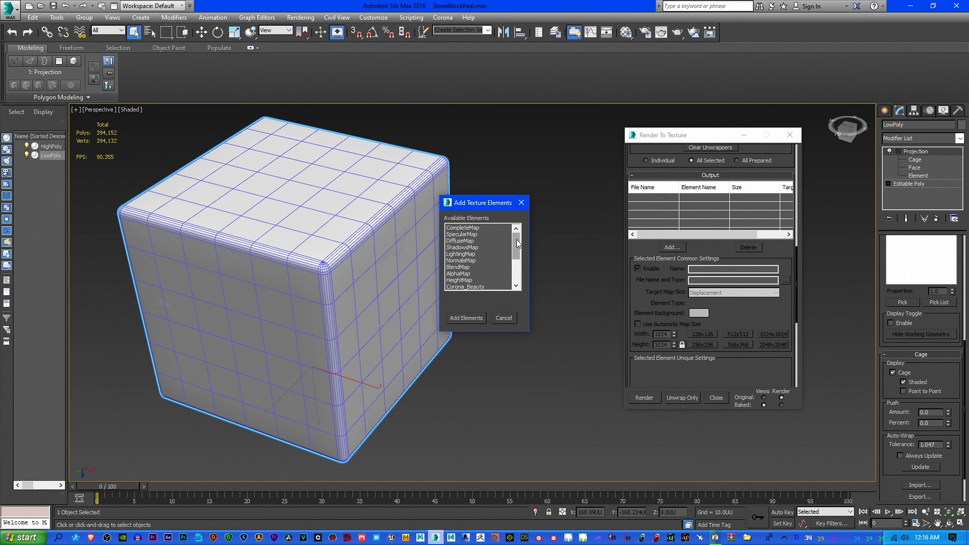
{"action": "double_click", "coordinate": [463, 247]}
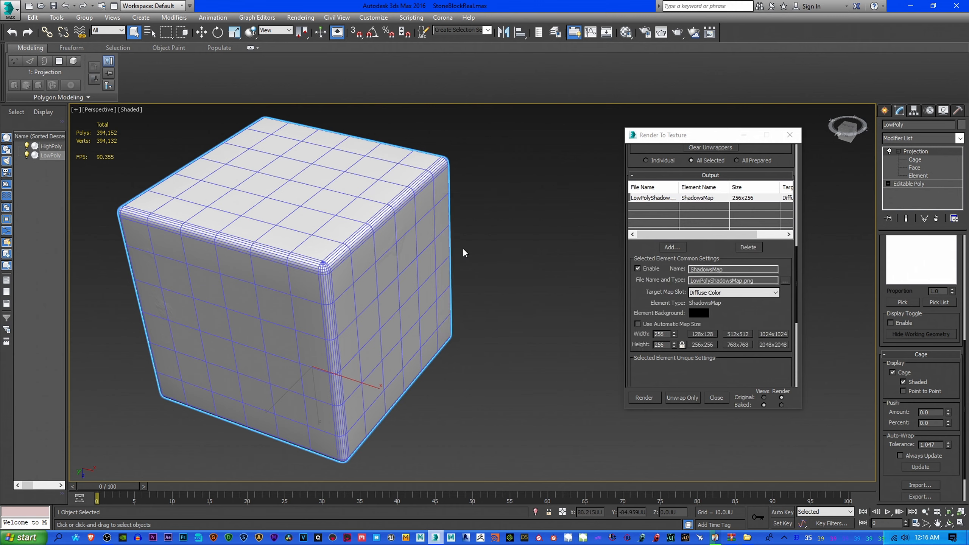
{"action": "left_click", "coordinate": [774, 336]}
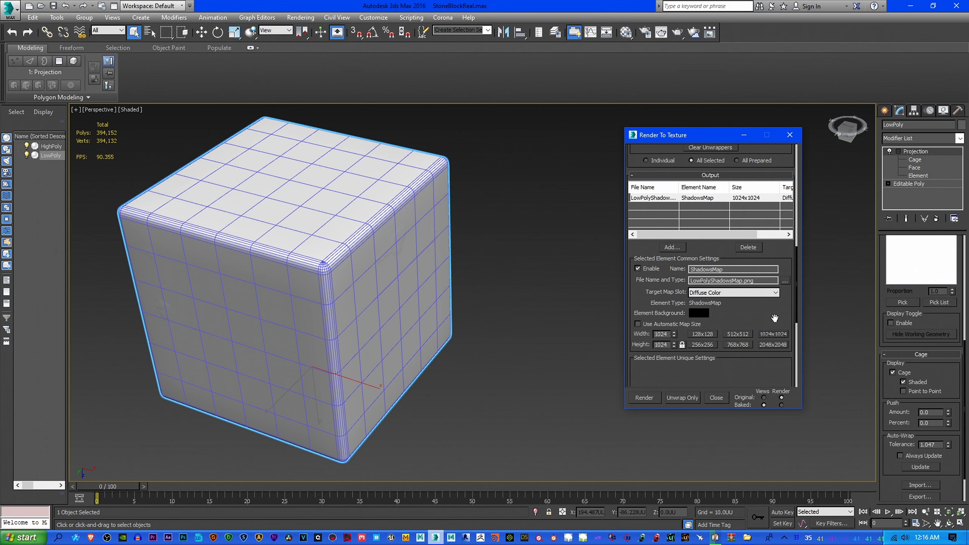
{"action": "left_click_drag", "start_coordinate": [797, 259], "coordinate": [798, 327]}
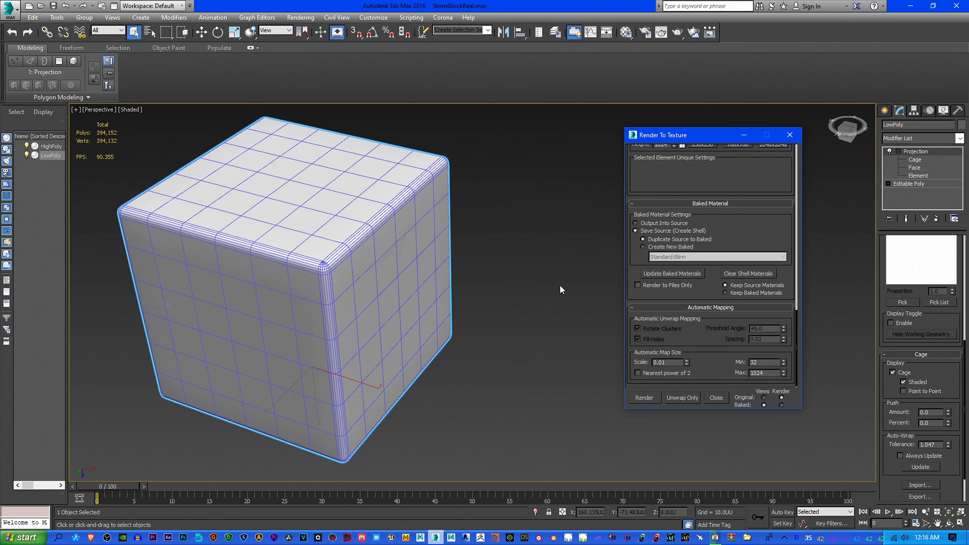
{"action": "left_click", "coordinate": [790, 134]}
- Assign the second sample-slot material to the LowPoly block and minimize the Material Editor
{"action": "left_click", "coordinate": [629, 32]}
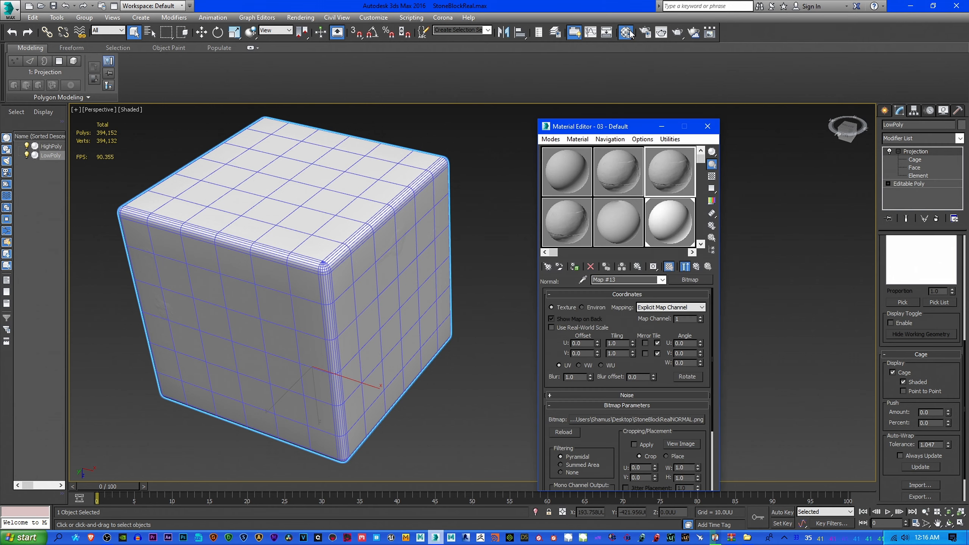
{"action": "left_click_drag", "start_coordinate": [621, 173], "coordinate": [364, 261]}
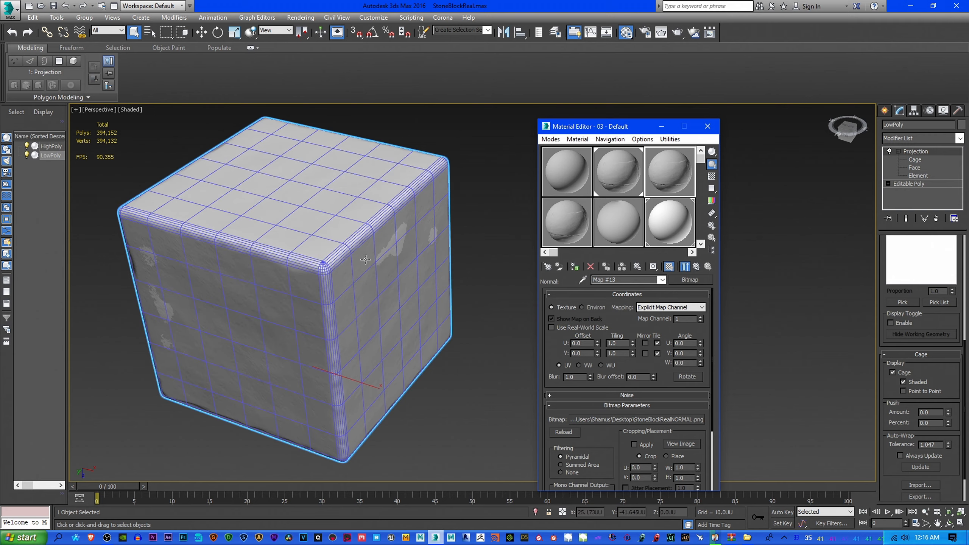
{"action": "mouse_move", "coordinate": [485, 258]}
{"action": "middle_mouse_down", "text": "alt"}
{"action": "mouse_move", "coordinate": [470, 243]}
{"action": "mouse_move", "coordinate": [499, 243]}
{"action": "mouse_move", "coordinate": [495, 254]}
{"action": "middle_mouse_up", "text": "alt"}
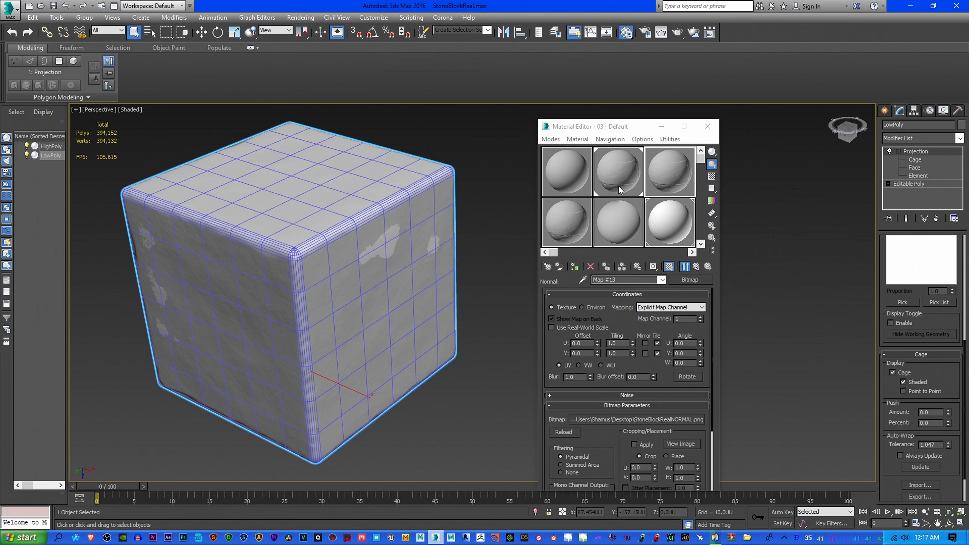
{"action": "left_click", "coordinate": [663, 127]}
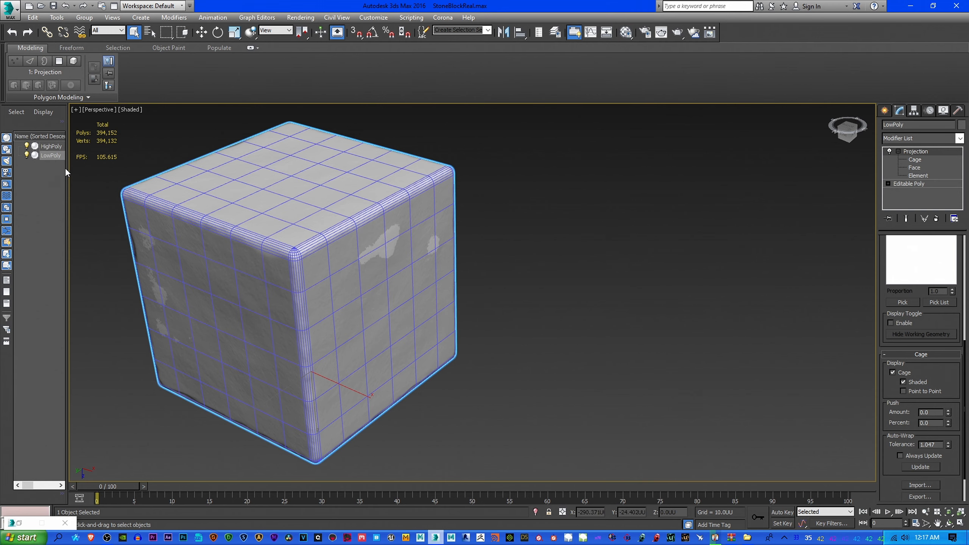
- Move the HighPoly block about 182 units along X so it stands beside LowPoly, and close the Material Editor
{"action": "left_click", "coordinate": [49, 147]}
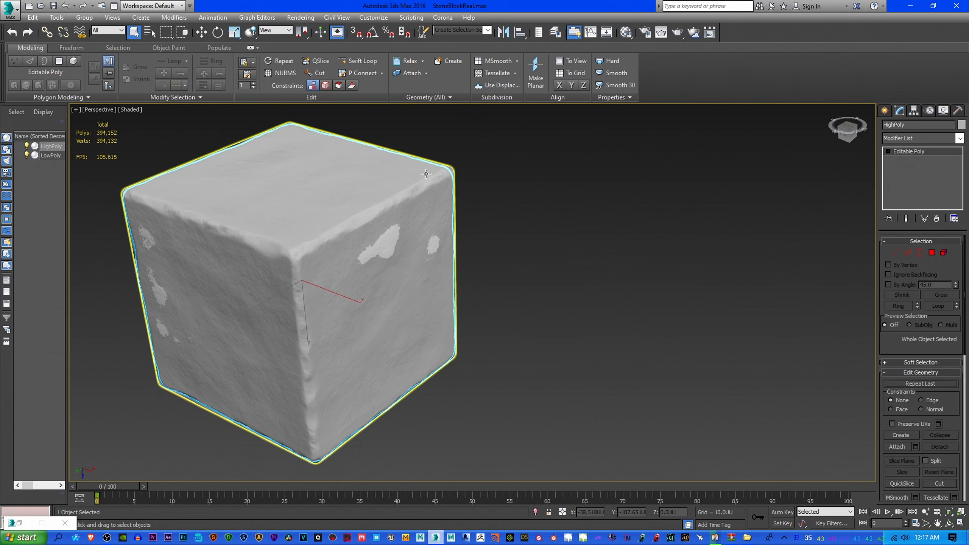
{"action": "left_click", "coordinate": [202, 33]}
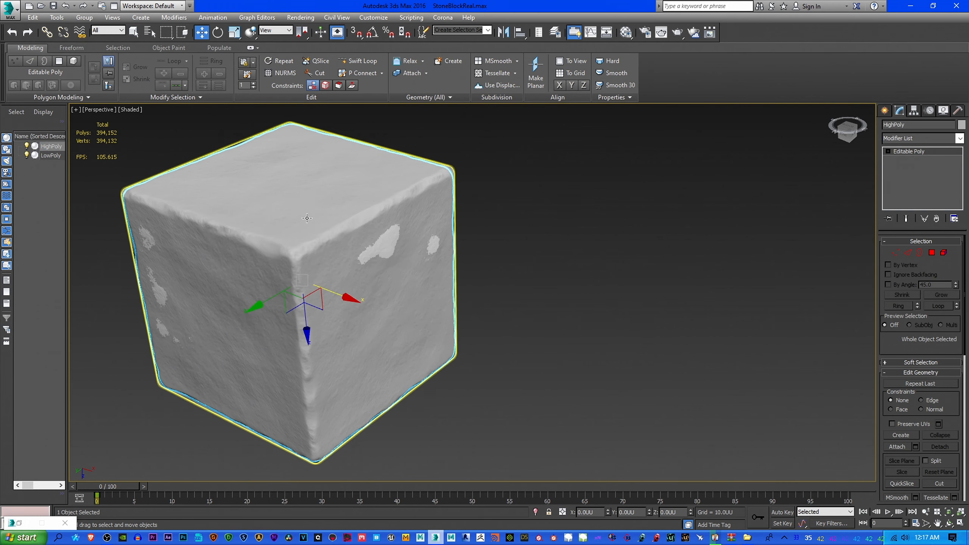
{"action": "left_click_drag", "start_coordinate": [324, 288], "coordinate": [553, 330]}
{"action": "left_click", "coordinate": [625, 34]}
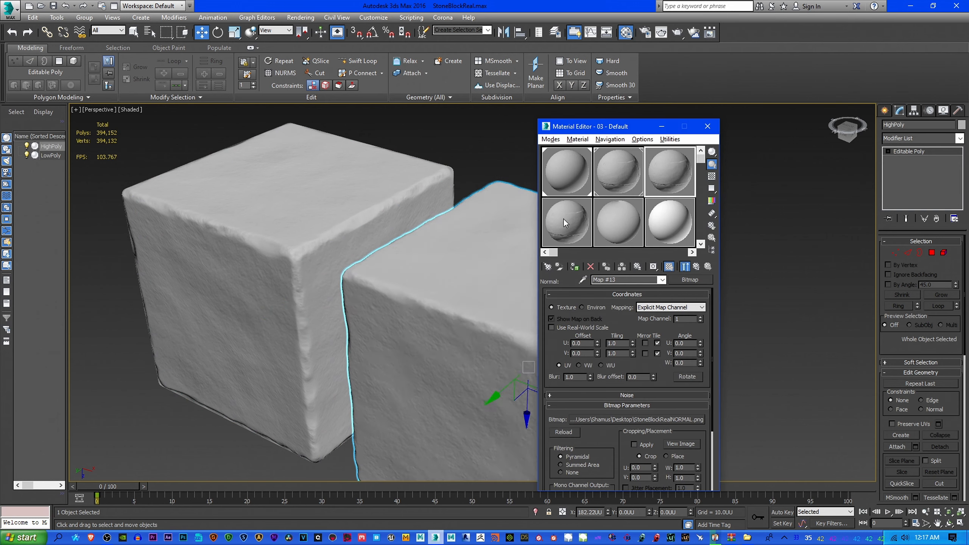
{"action": "left_click", "coordinate": [707, 127]}
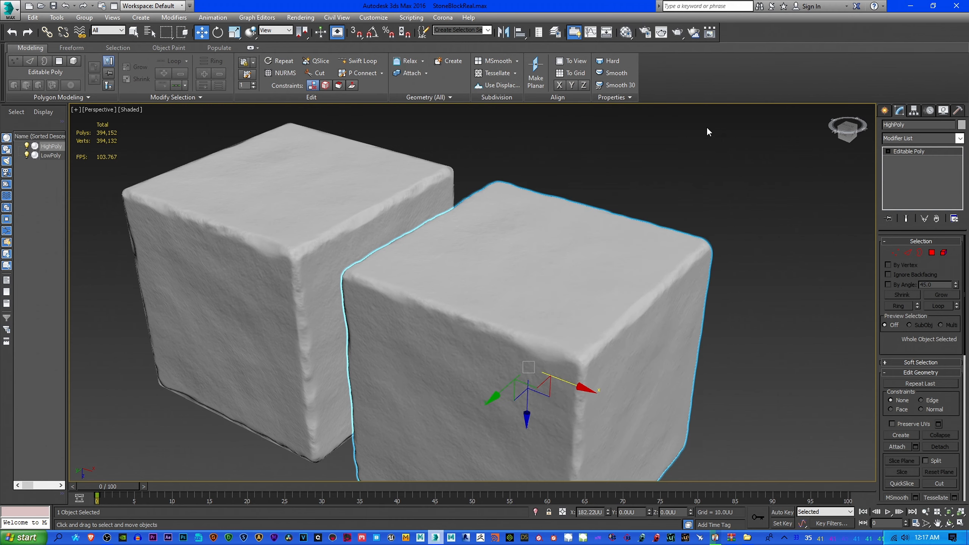
- Clear the selection and display both blocks with Edged Faces to compare their mesh density
{"action": "scroll", "coordinate": [574, 219], "scroll_direction": "down", "scroll_amount": 4}
{"action": "left_click", "coordinate": [607, 178]}
{"action": "scroll", "coordinate": [538, 229], "scroll_direction": "up", "scroll_amount": 2}
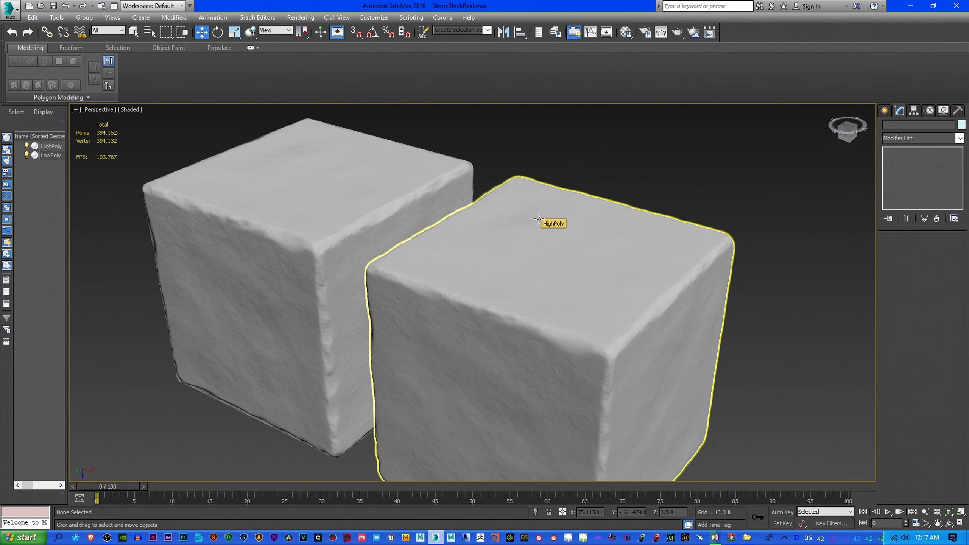
{"action": "middle_click_drag", "start_coordinate": [133, 406], "coordinate": [214, 346], "text": "alt"}
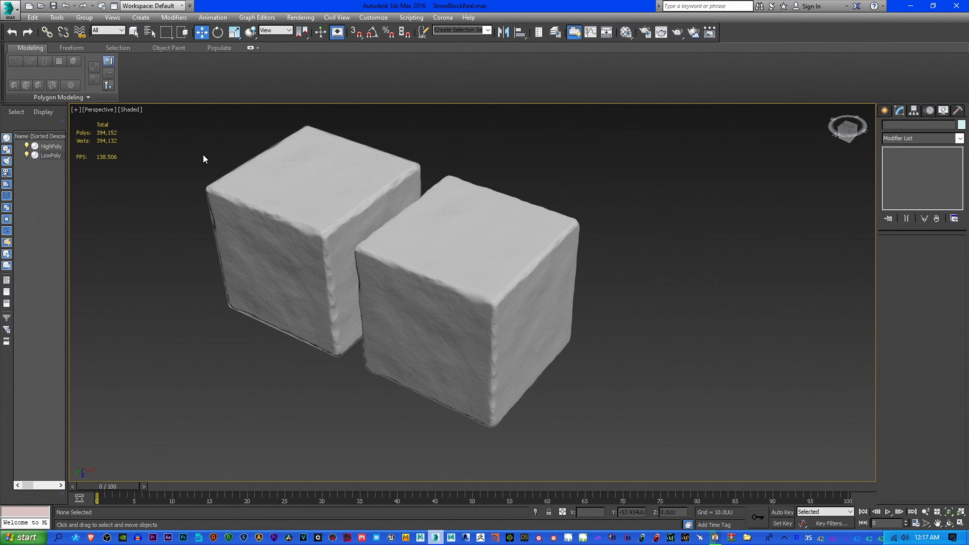
{"action": "left_click", "coordinate": [132, 110]}
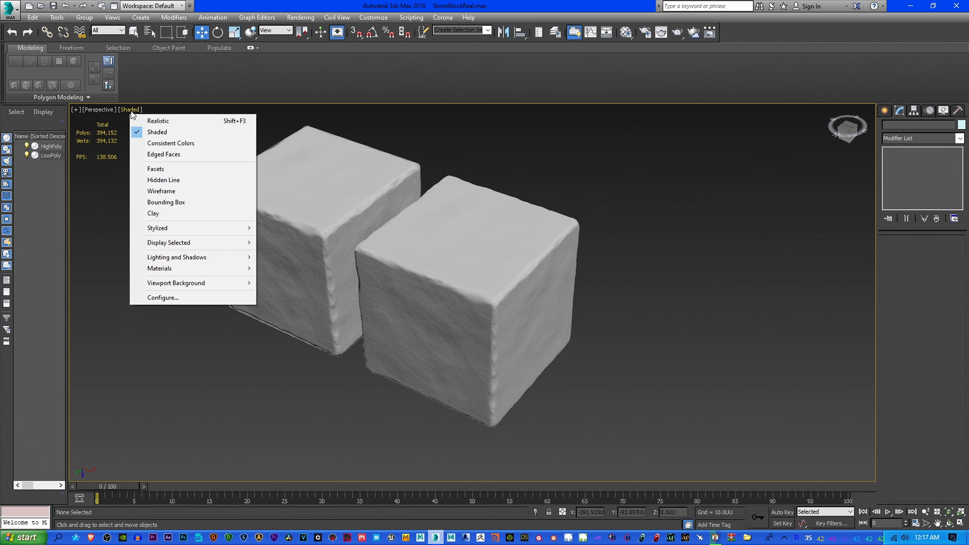
{"action": "left_click", "coordinate": [160, 154]}
{"action": "scroll", "coordinate": [492, 292], "scroll_direction": "up", "scroll_amount": 6}
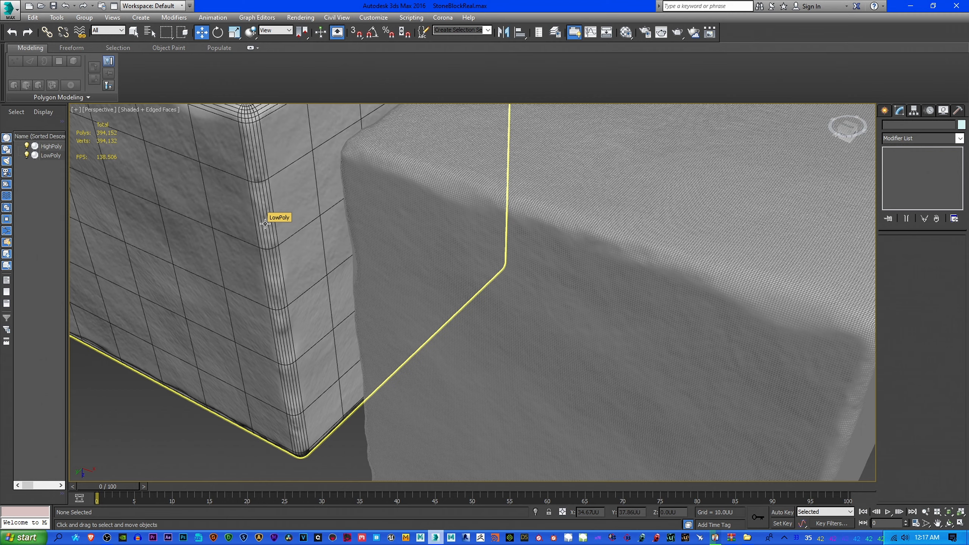
{"action": "scroll", "coordinate": [273, 221], "scroll_direction": "down", "scroll_amount": 4}
- Delete the HighPoly block to check the LowPoly block's polygon count on its own, and undo the deletion
{"action": "left_click", "coordinate": [440, 269]}
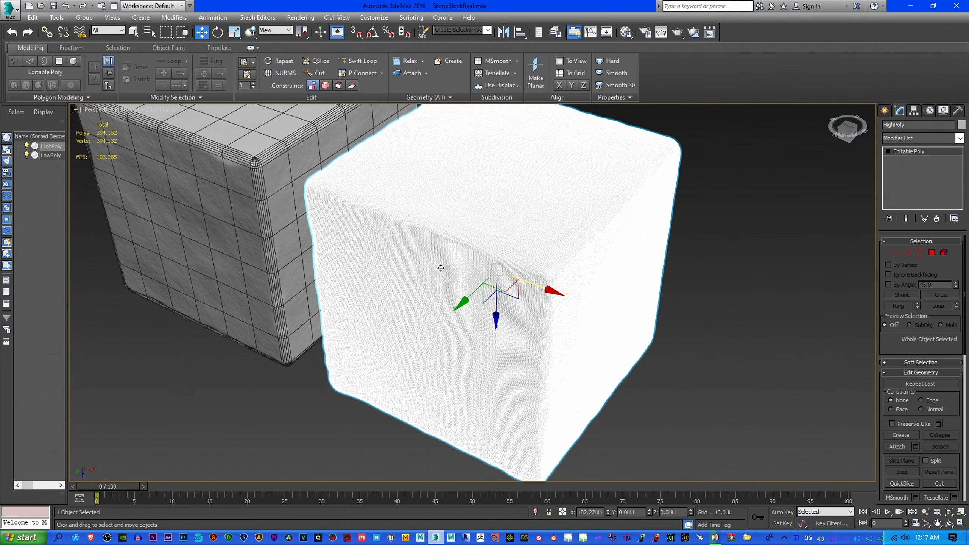
{"action": "key", "text": "Delete"}
{"action": "middle_click_drag", "start_coordinate": [283, 237], "coordinate": [333, 301]}
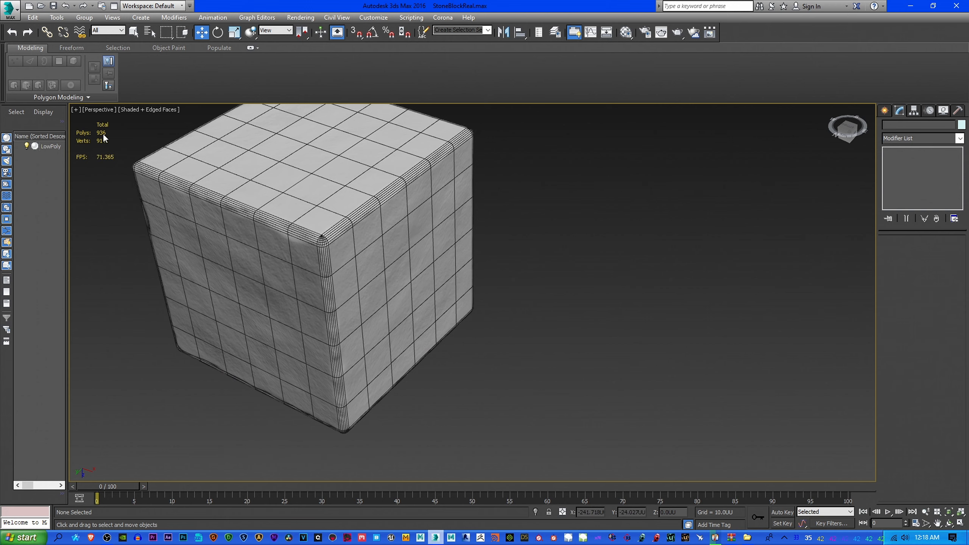
{"action": "left_click", "coordinate": [12, 32]}
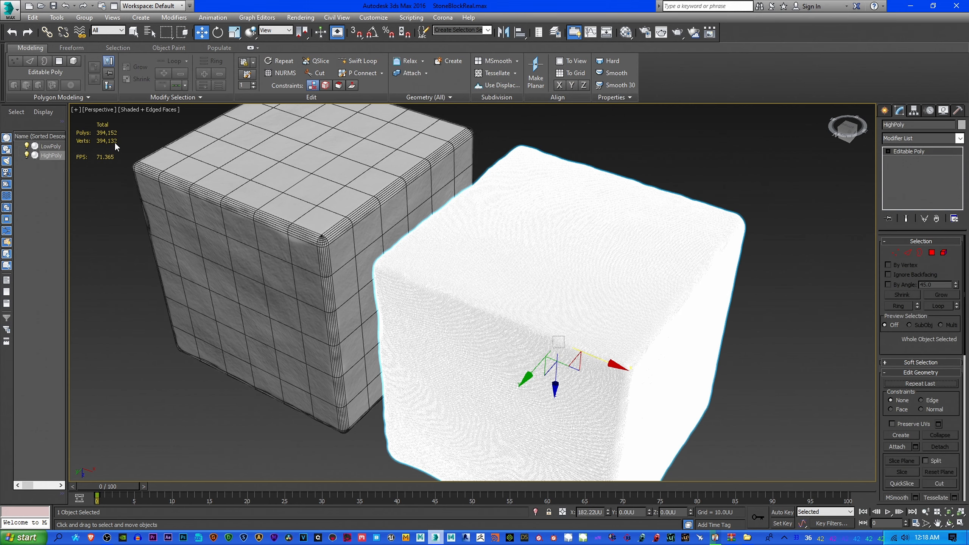
- Deselect the HighPoly block, turn off Edged Faces in the perspective view, and compare the two shaded blocks side by side
{"action": "middle_click_drag", "start_coordinate": [288, 260], "coordinate": [331, 263]}
{"action": "mouse_move", "coordinate": [223, 271]}
{"action": "middle_mouse_down"}
{"action": "mouse_move", "coordinate": [276, 274]}
{"action": "mouse_move", "coordinate": [240, 278]}
{"action": "middle_mouse_up"}
{"action": "scroll", "coordinate": [276, 273], "scroll_direction": "down", "scroll_amount": 3}
{"action": "left_click", "coordinate": [166, 282]}
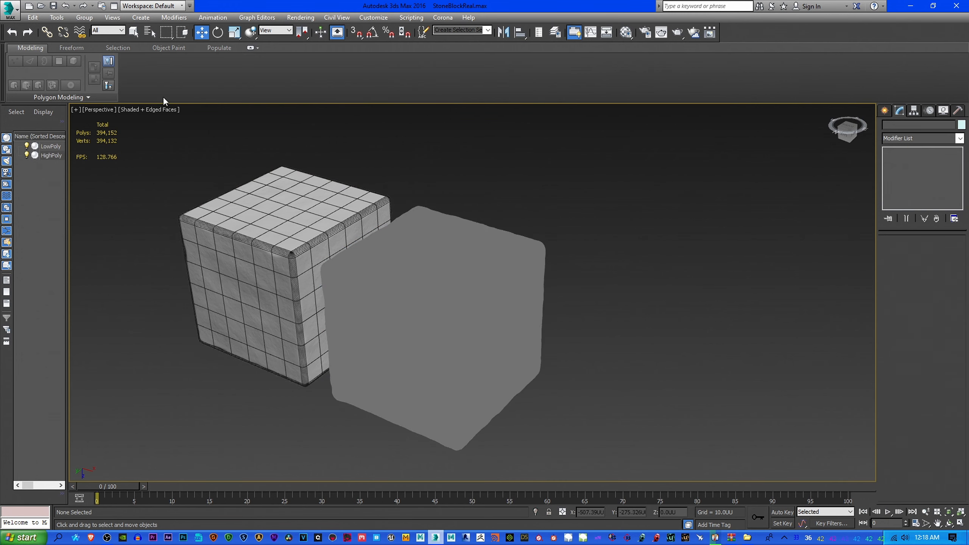
{"action": "left_click", "coordinate": [162, 109]}
{"action": "left_click", "coordinate": [193, 155]}
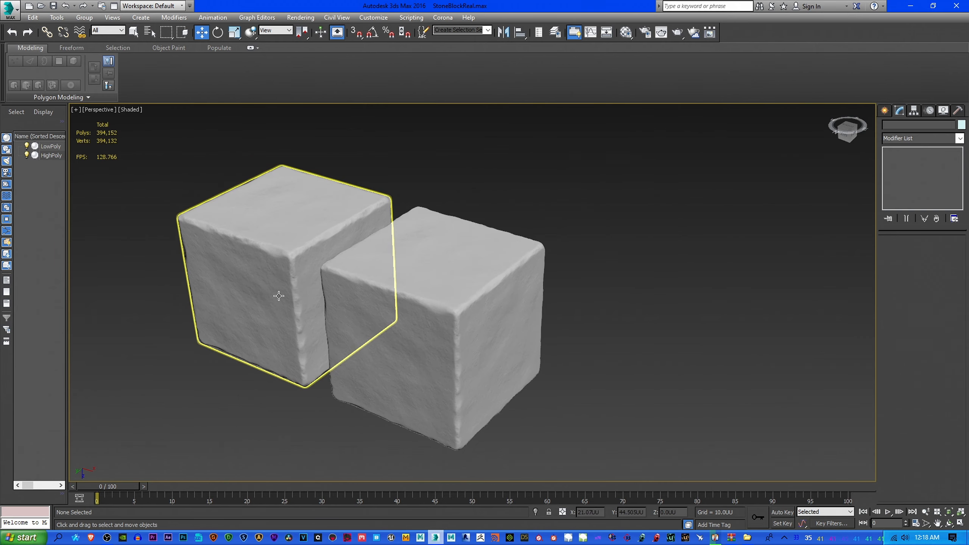
{"action": "middle_click_drag", "start_coordinate": [279, 296], "coordinate": [372, 281]}
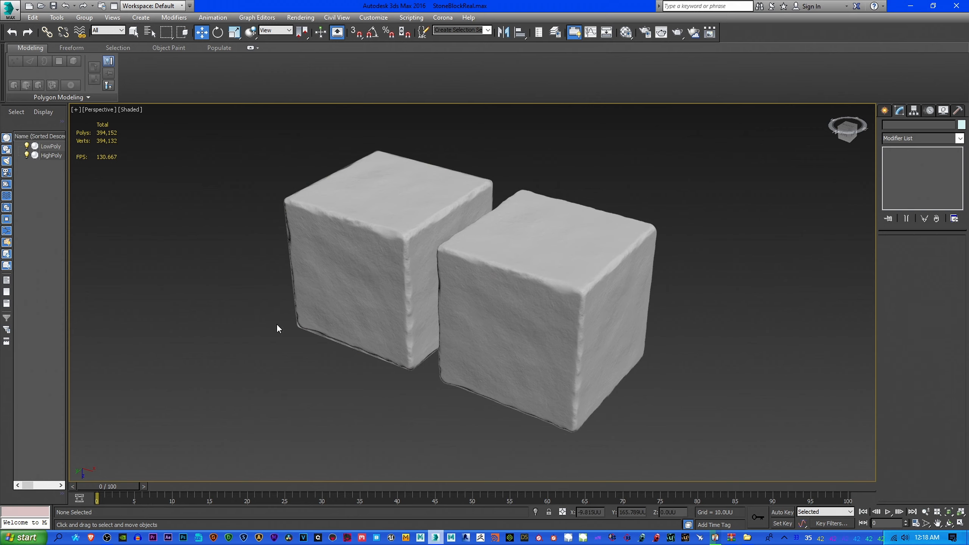
{"action": "middle_click_drag", "start_coordinate": [298, 342], "coordinate": [258, 362]}
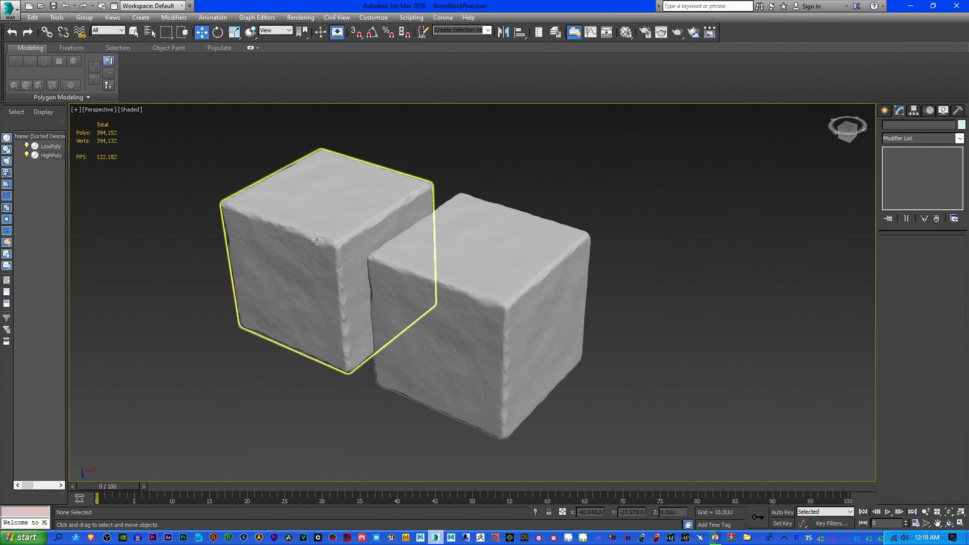
{"action": "middle_click_drag", "start_coordinate": [304, 355], "coordinate": [260, 391]}
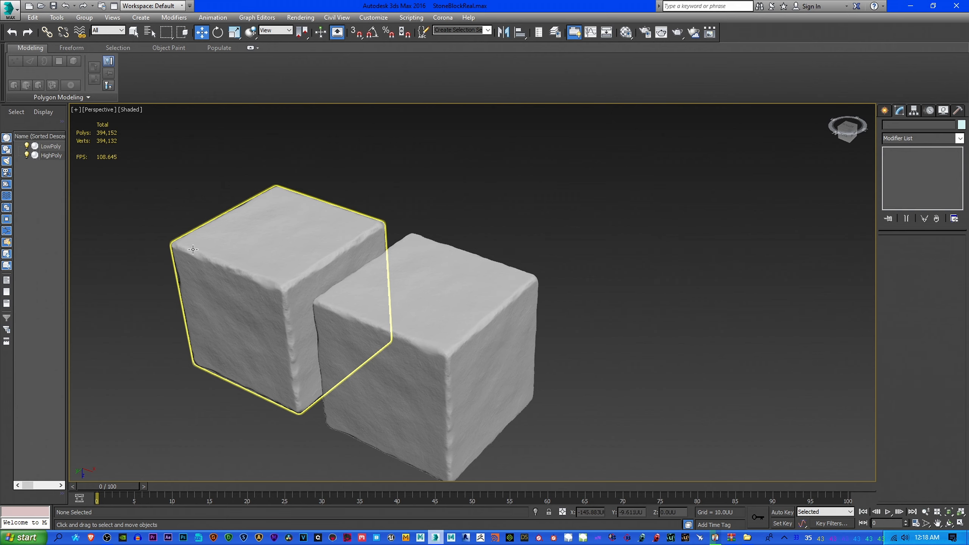
{"action": "middle_click_drag", "start_coordinate": [209, 370], "coordinate": [228, 316]}
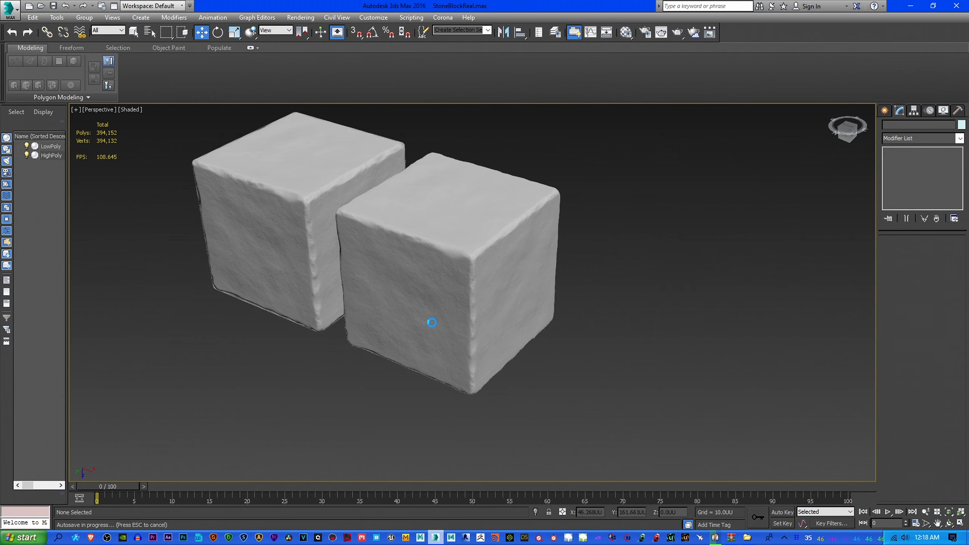
{"action": "middle_click_drag", "start_coordinate": [428, 320], "coordinate": [403, 359]}
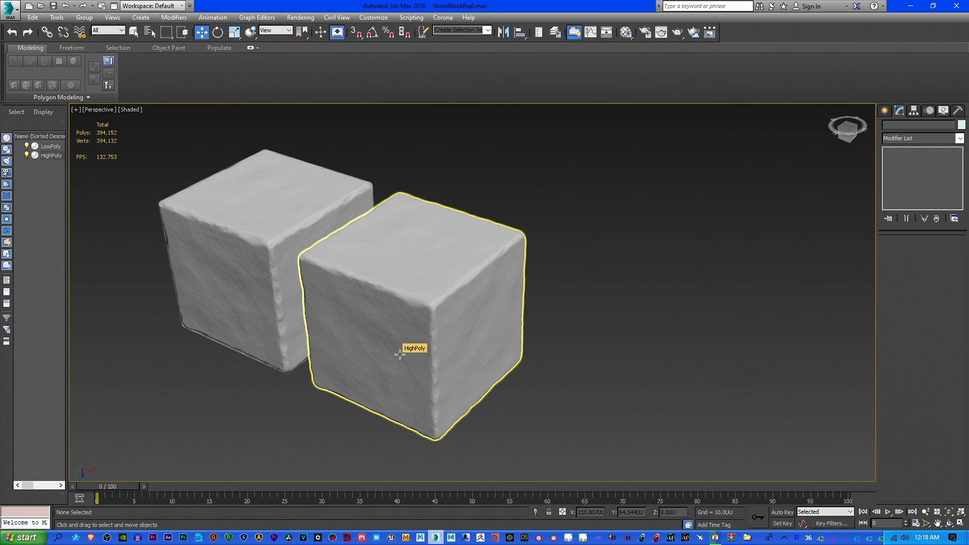
{"action": "middle_click_drag", "start_coordinate": [351, 357], "coordinate": [397, 329], "text": "alt"}
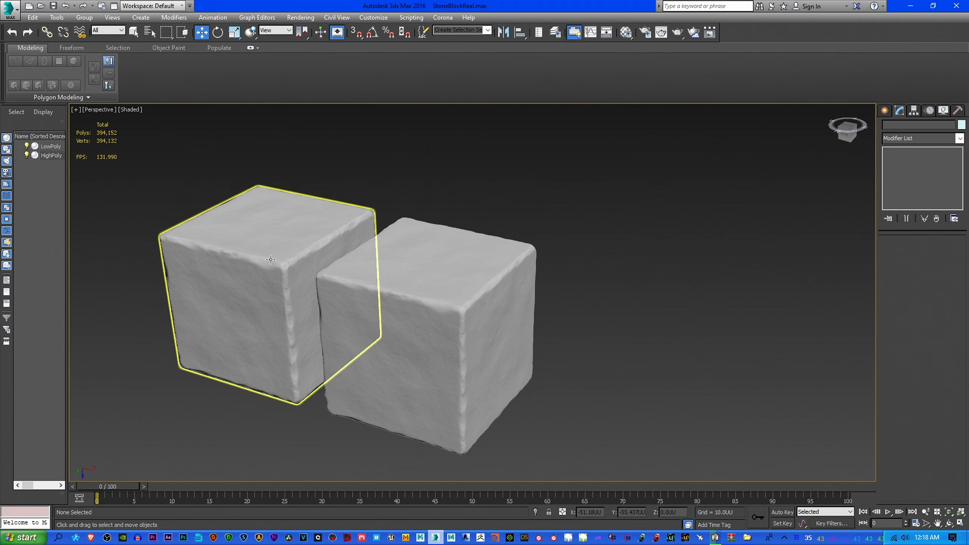
{"action": "middle_click_drag", "start_coordinate": [382, 327], "coordinate": [384, 332], "text": "alt"}
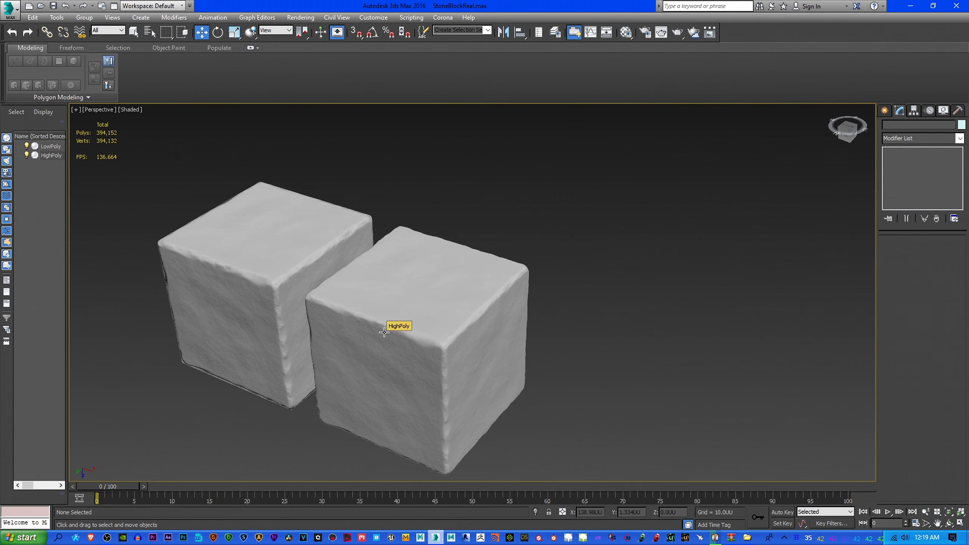
{"action": "middle_click_drag", "start_coordinate": [372, 342], "coordinate": [375, 341], "text": "alt"}
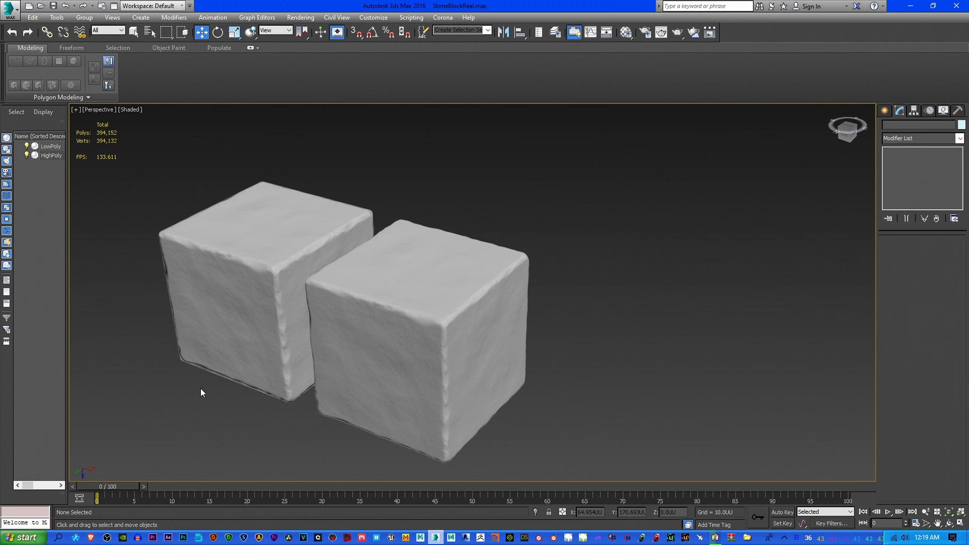
{"action": "middle_click_drag", "start_coordinate": [192, 404], "coordinate": [201, 381], "text": "alt"}
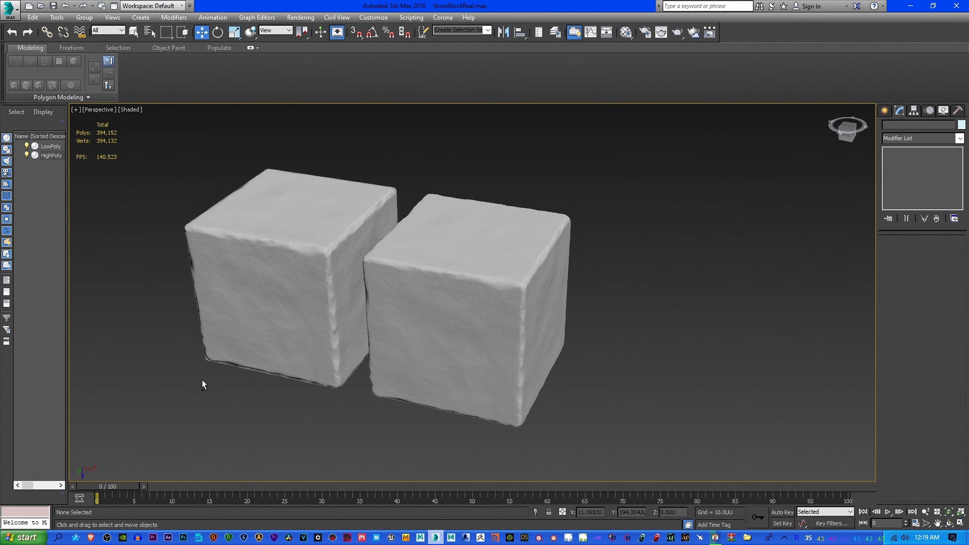